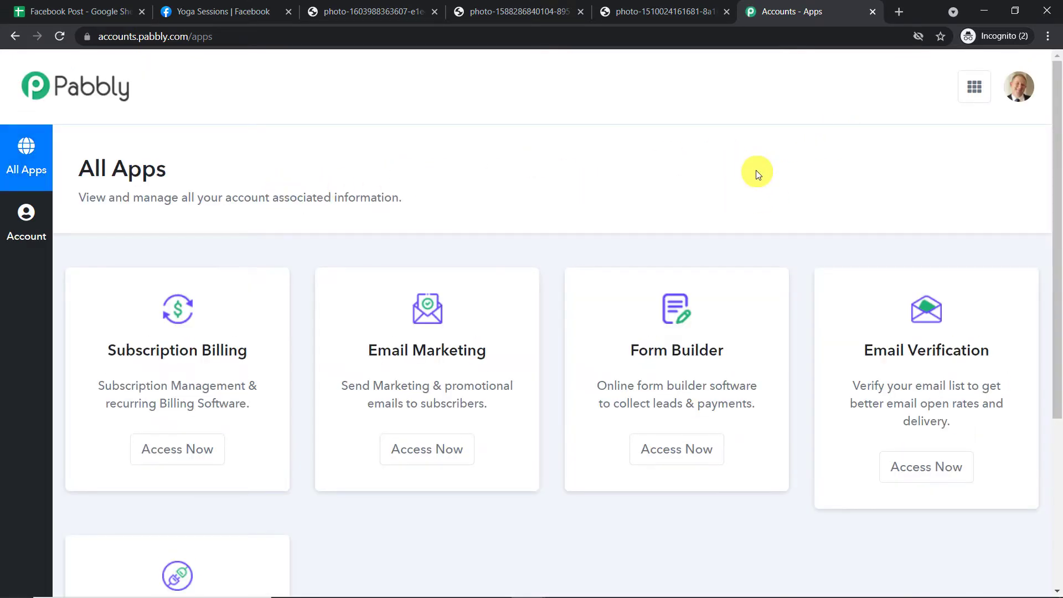
Open Pabbly Connect from the apps list and create a workflow named Google Sheets to Facebook (Group).
{"action": "scroll", "coordinate": [758, 172], "scroll_direction": "down", "scroll_amount": 5}
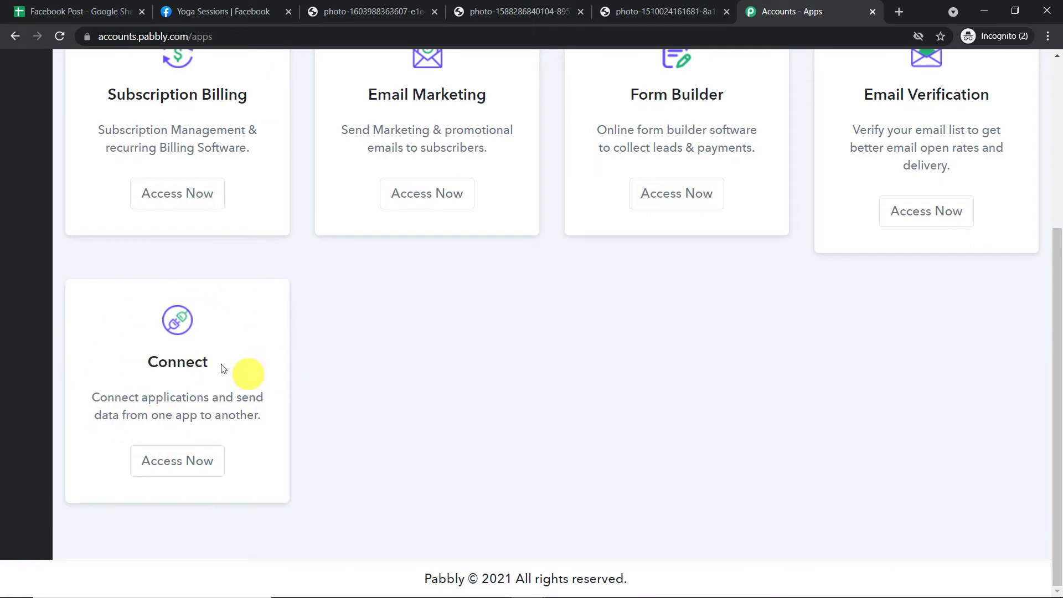
{"action": "left_click", "coordinate": [177, 460]}
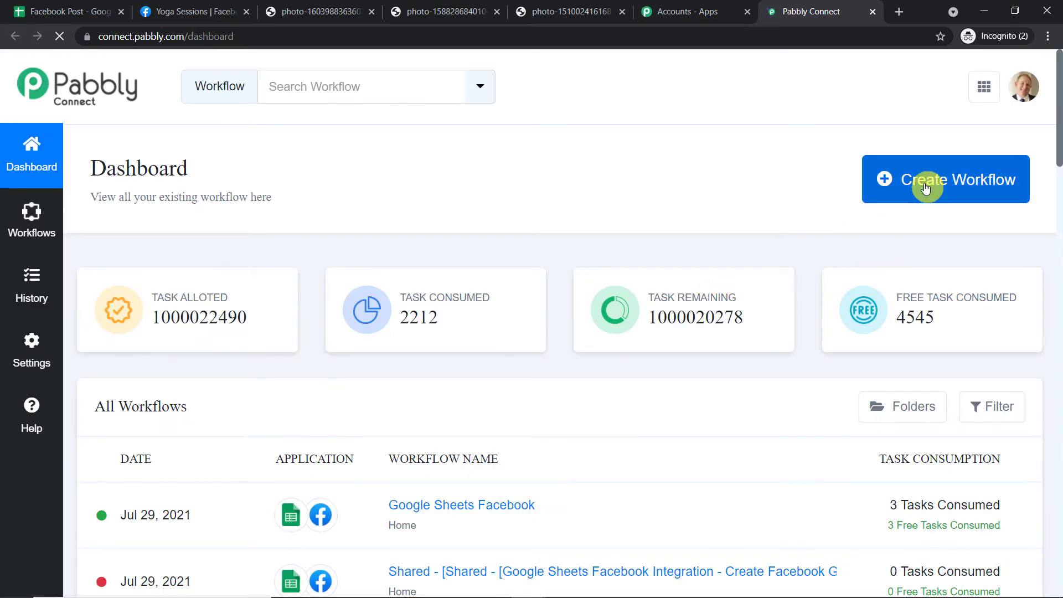
{"action": "left_click", "coordinate": [925, 188]}
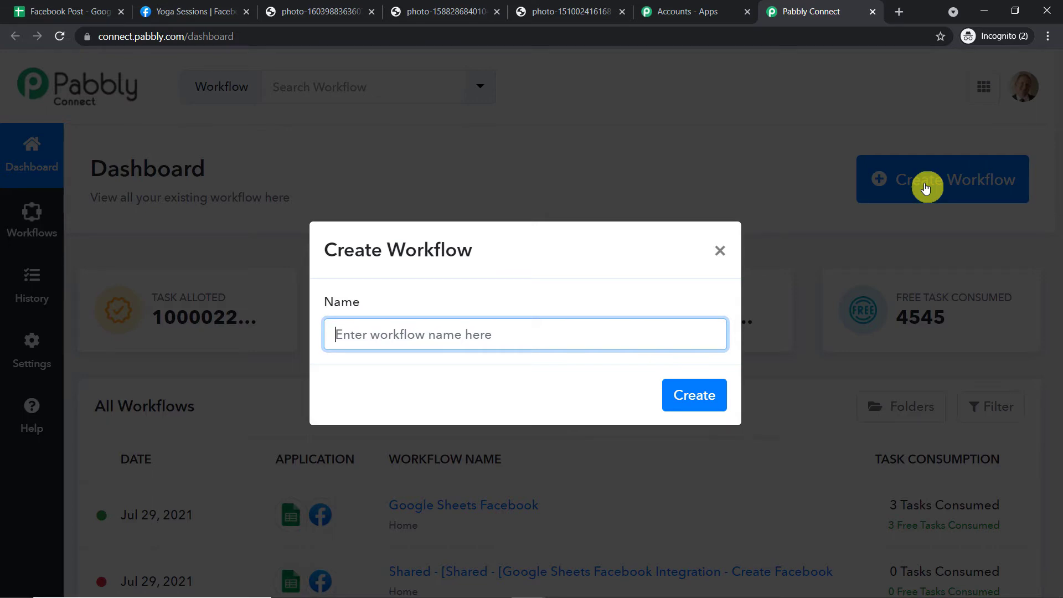
{"action": "type", "text": "Go"}
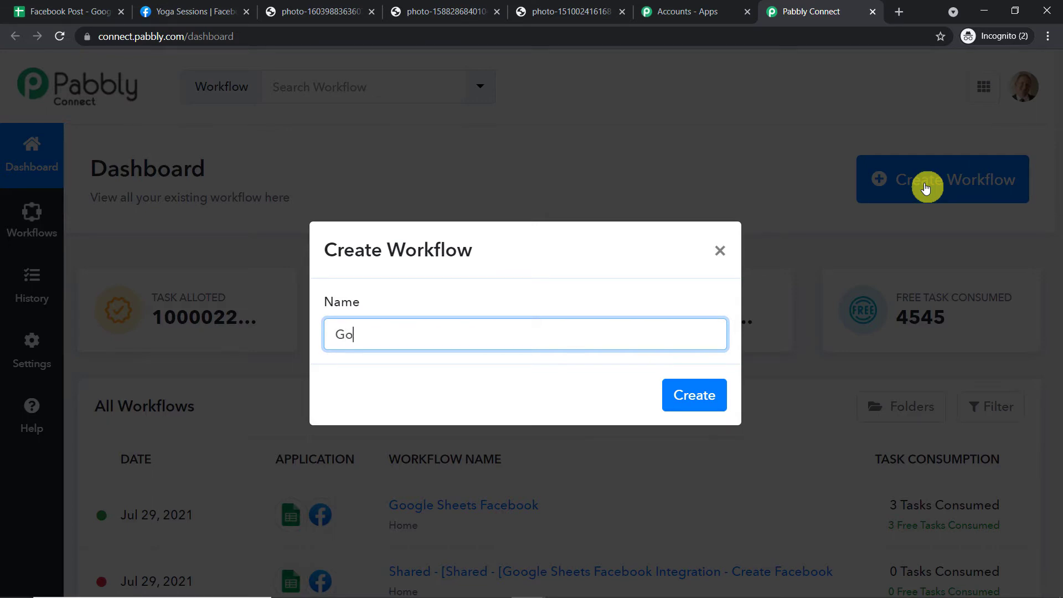
{"action": "type", "text": "ogle Sheets to Facebook (Group"}
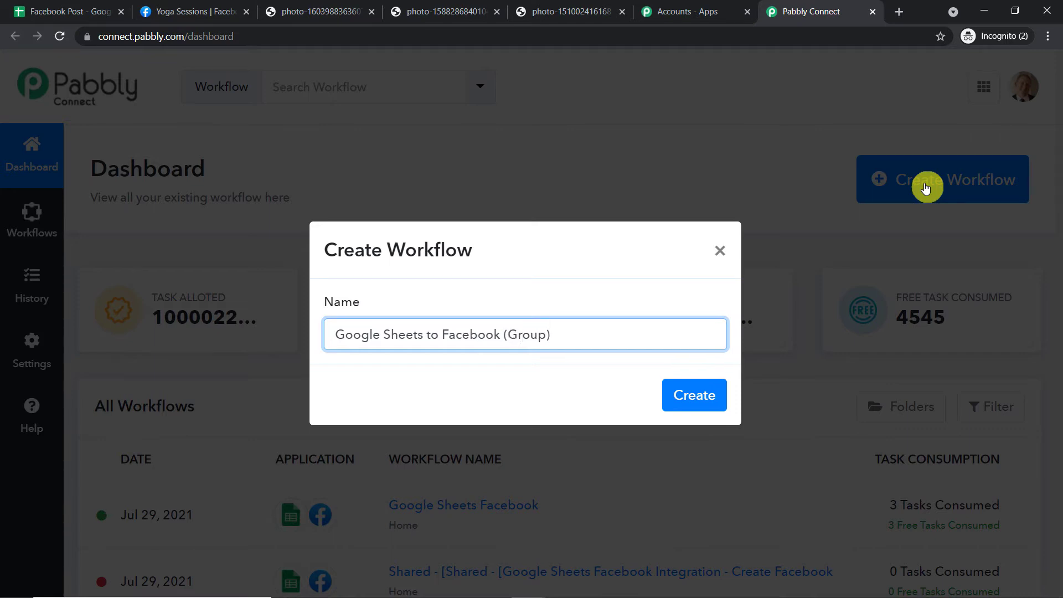
{"action": "left_click", "coordinate": [693, 394]}
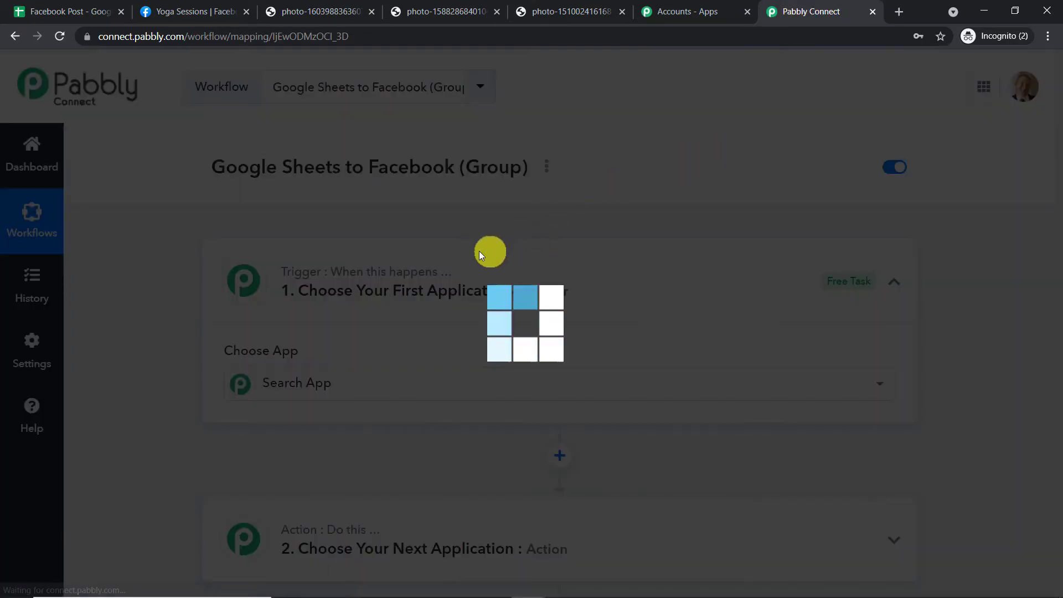
Set the workflow's trigger application to Google Sheets with New Spreadsheet Row as the trigger event.
{"action": "left_click", "coordinate": [450, 270]}
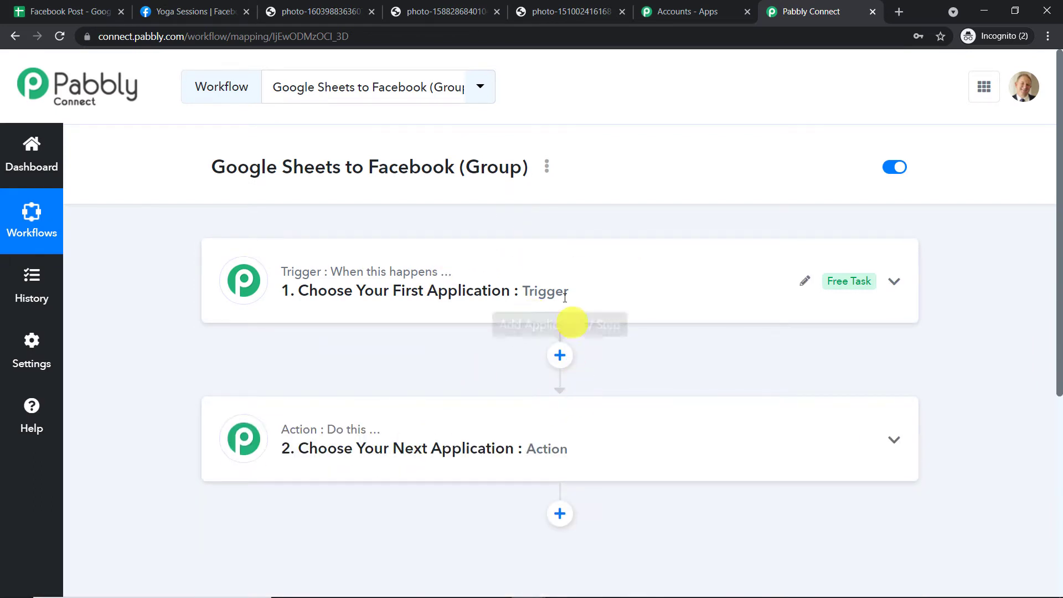
{"action": "left_click", "coordinate": [495, 273]}
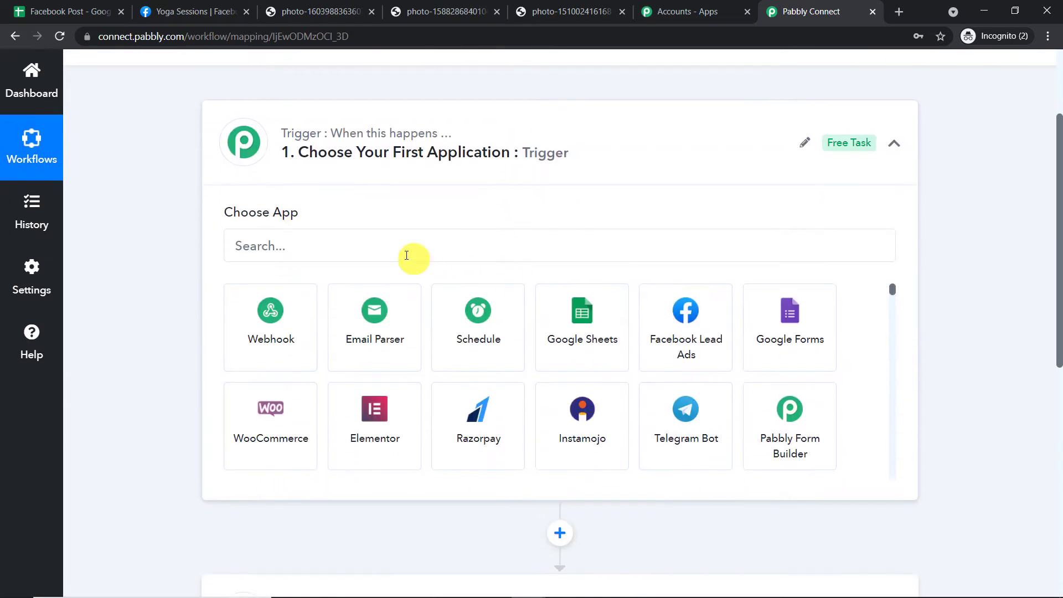
{"action": "left_click", "coordinate": [398, 255]}
{"action": "type", "text": "g"}
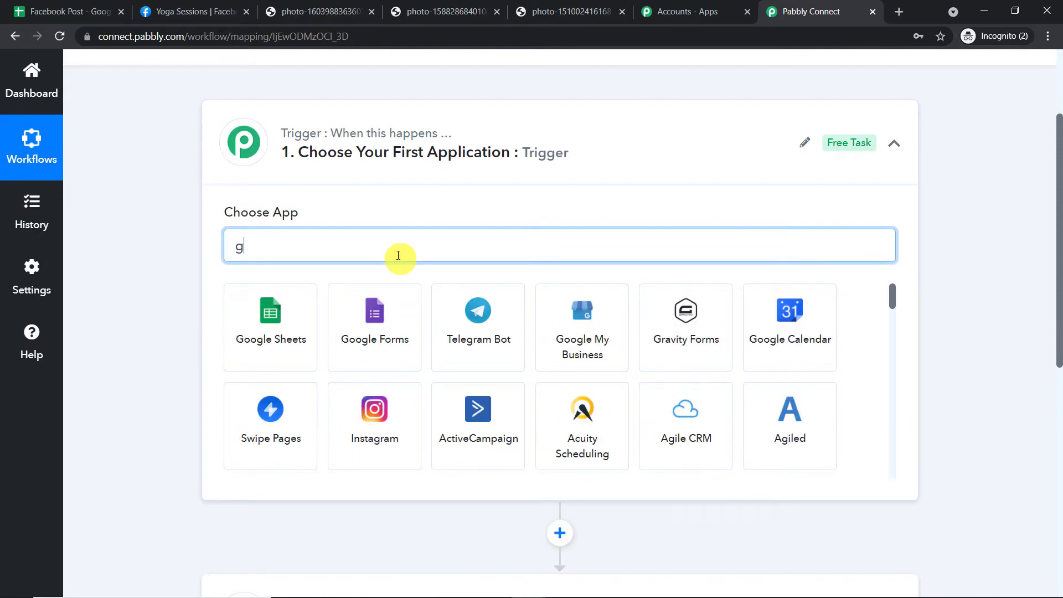
{"action": "type", "text": "oogle "}
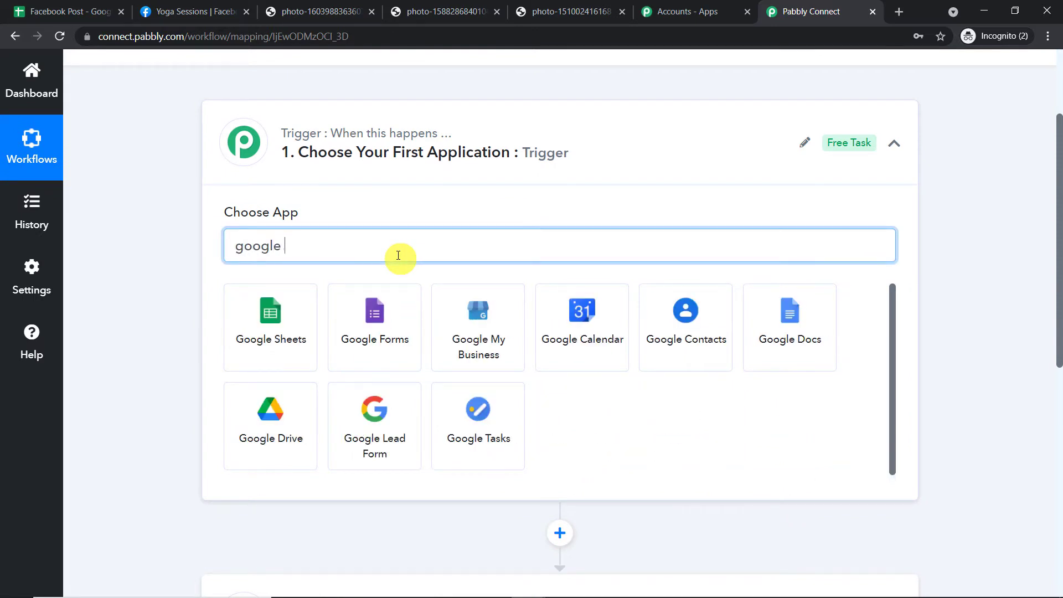
{"action": "type", "text": "s"}
{"action": "left_click", "coordinate": [269, 309]}
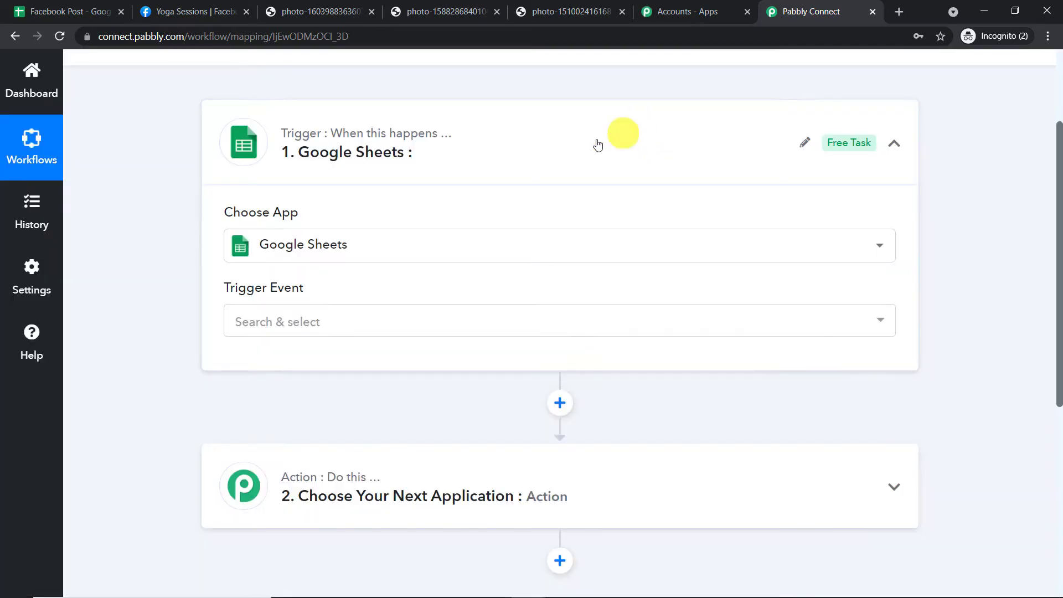
{"action": "left_click", "coordinate": [304, 327]}
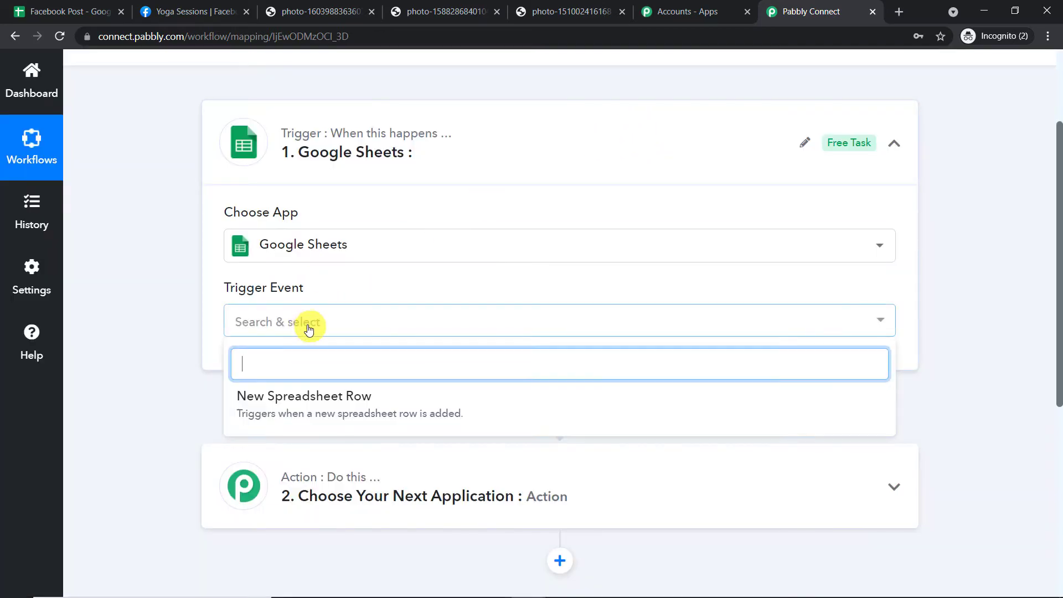
{"action": "left_click", "coordinate": [301, 396]}
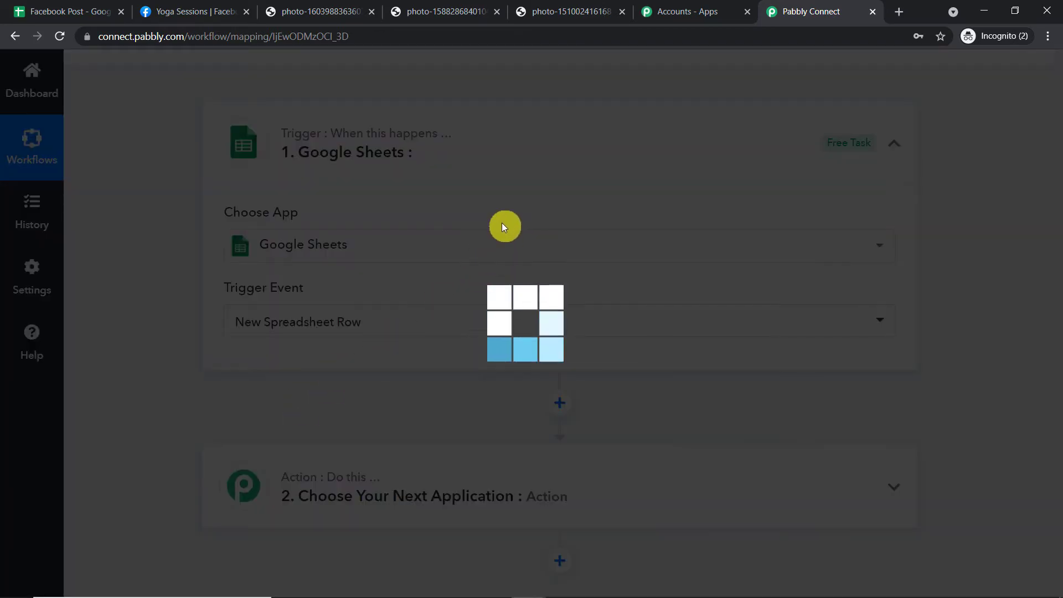
Read the webhook URL section and setup guide of the Google Sheets trigger.
{"action": "scroll", "coordinate": [503, 216], "scroll_direction": "down", "scroll_amount": 4}
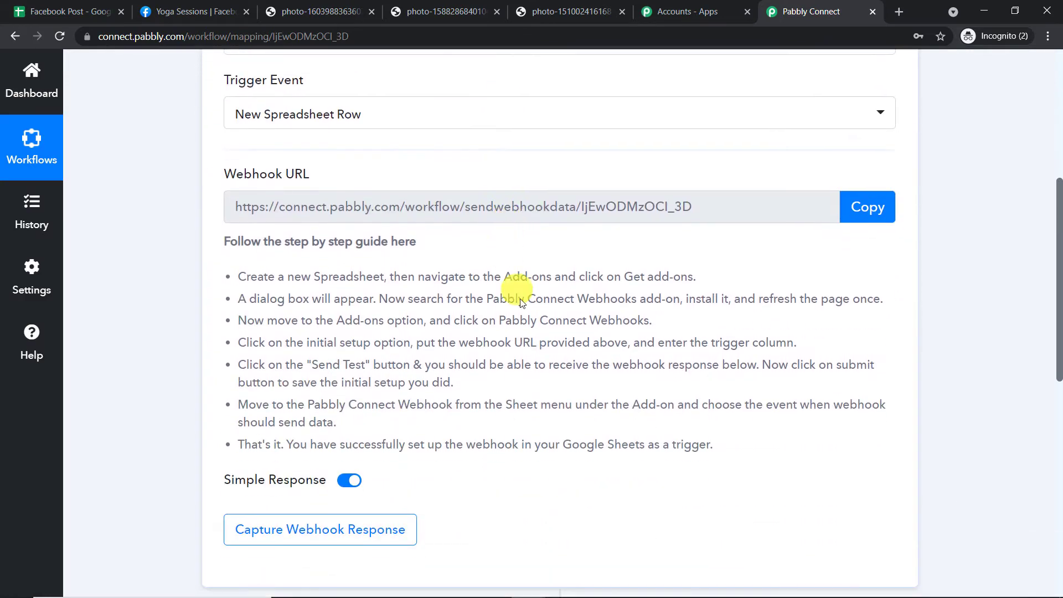
{"action": "left_click_drag", "start_coordinate": [719, 453], "coordinate": [228, 268]}
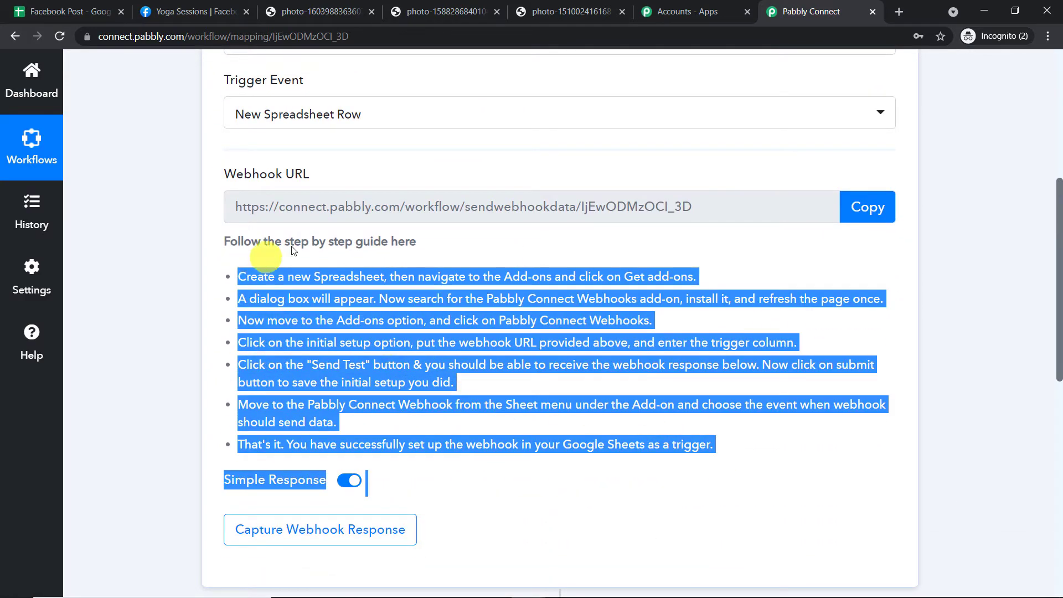
{"action": "scroll", "coordinate": [379, 237], "scroll_direction": "up", "scroll_amount": 3}
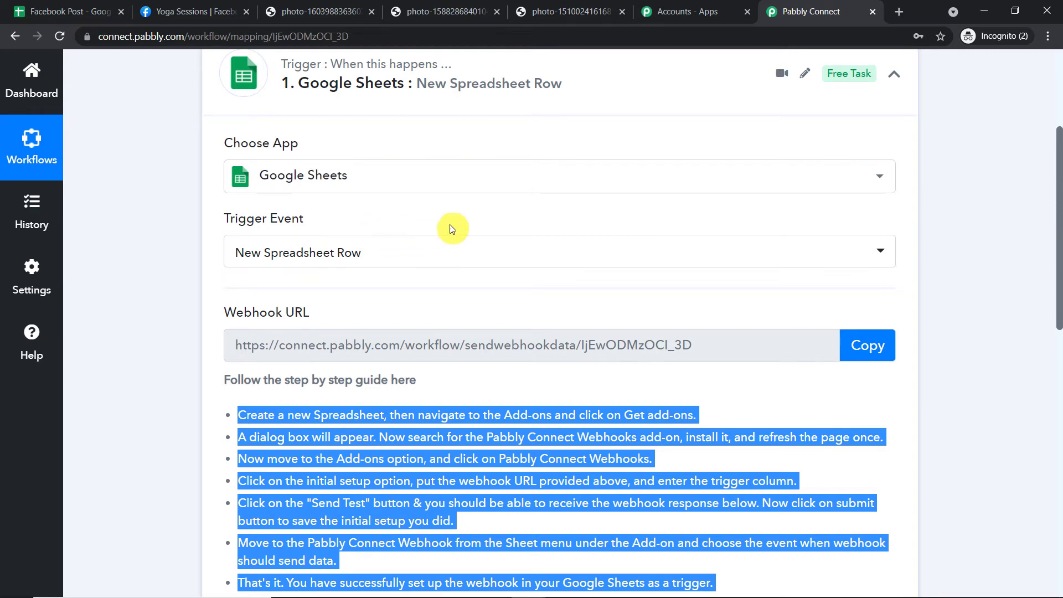
{"action": "scroll", "coordinate": [568, 212], "scroll_direction": "up", "scroll_amount": 3}
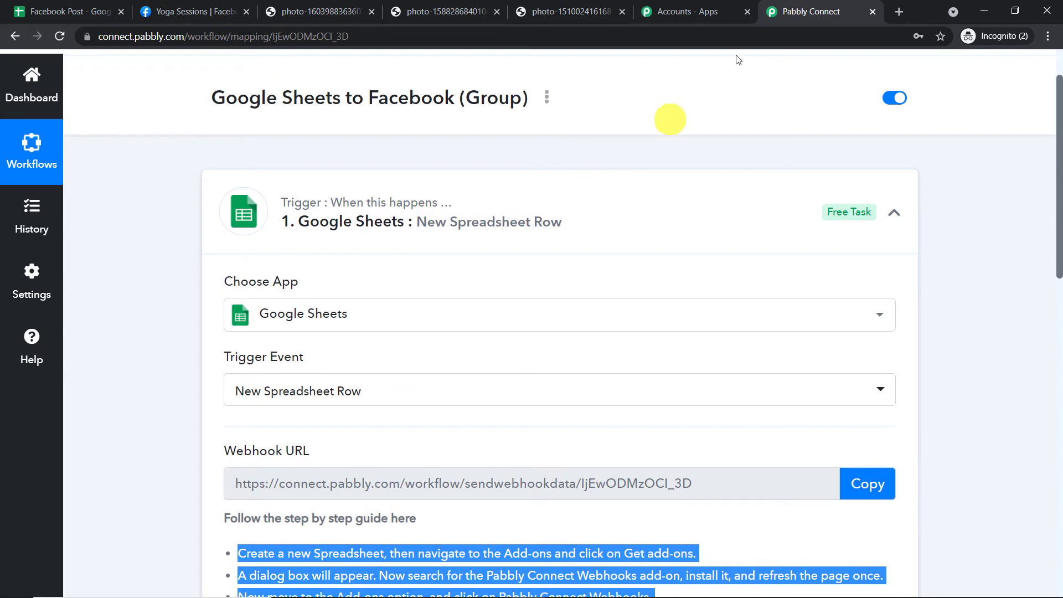
Switch to Google Sheets in a new browser tab and create a blank spreadsheet.
{"action": "left_click", "coordinate": [897, 13]}
{"action": "type", "text": "go"}
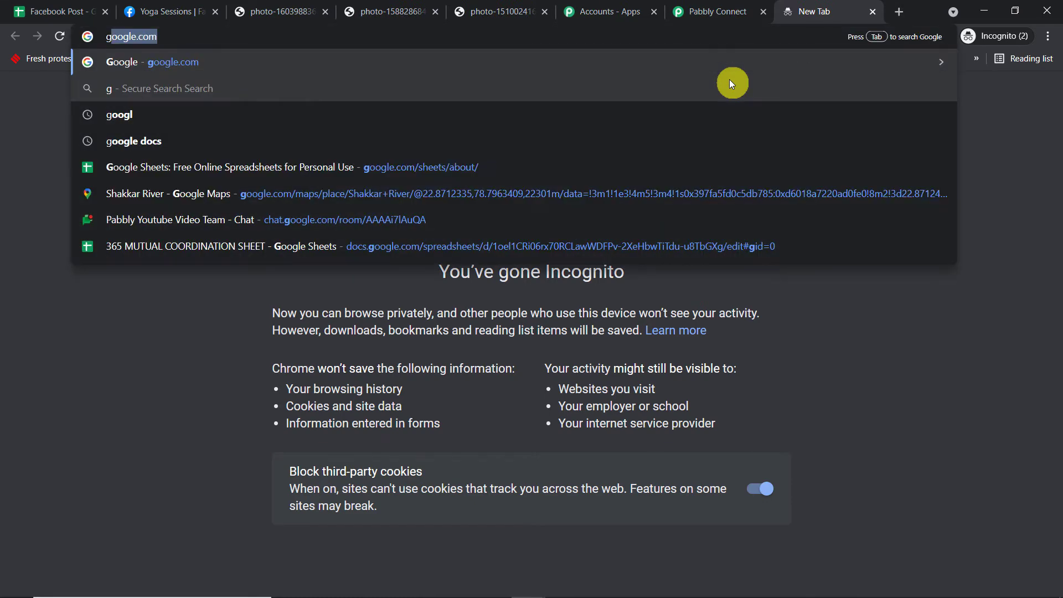
{"action": "type", "text": "og"}
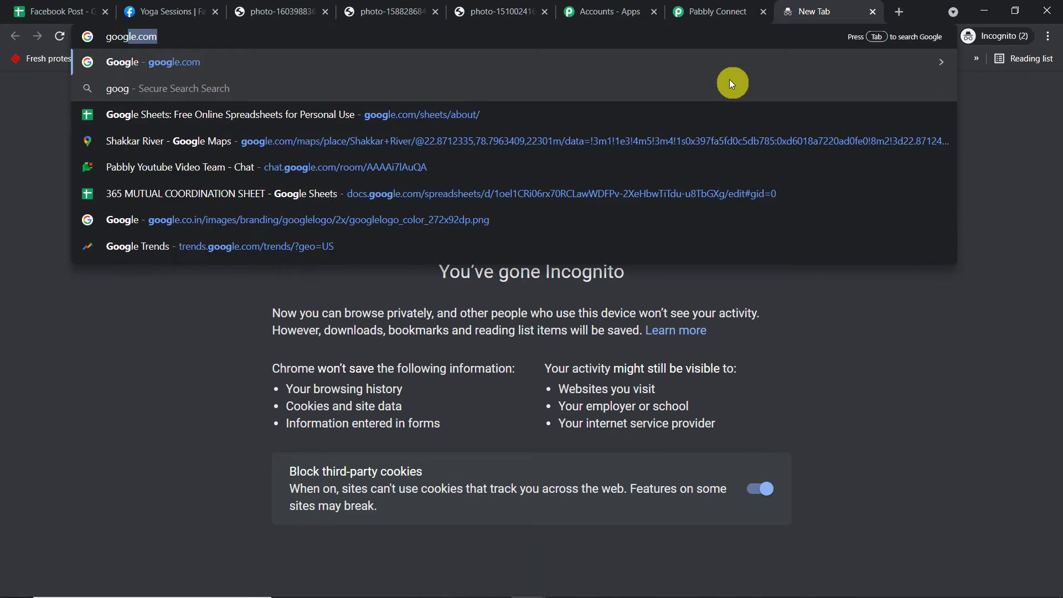
{"action": "left_click", "coordinate": [485, 115]}
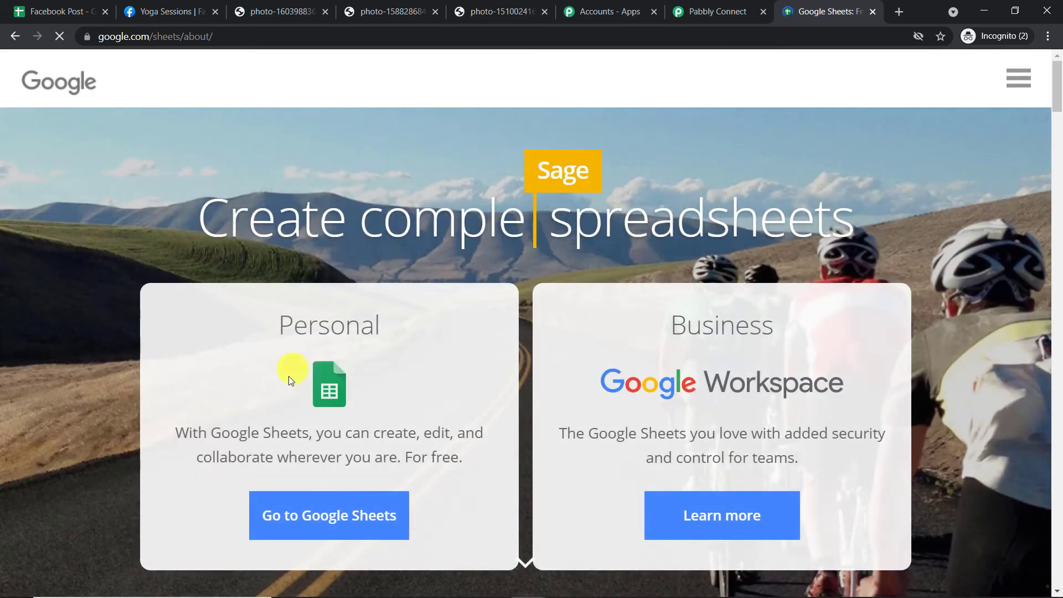
{"action": "left_click", "coordinate": [329, 515]}
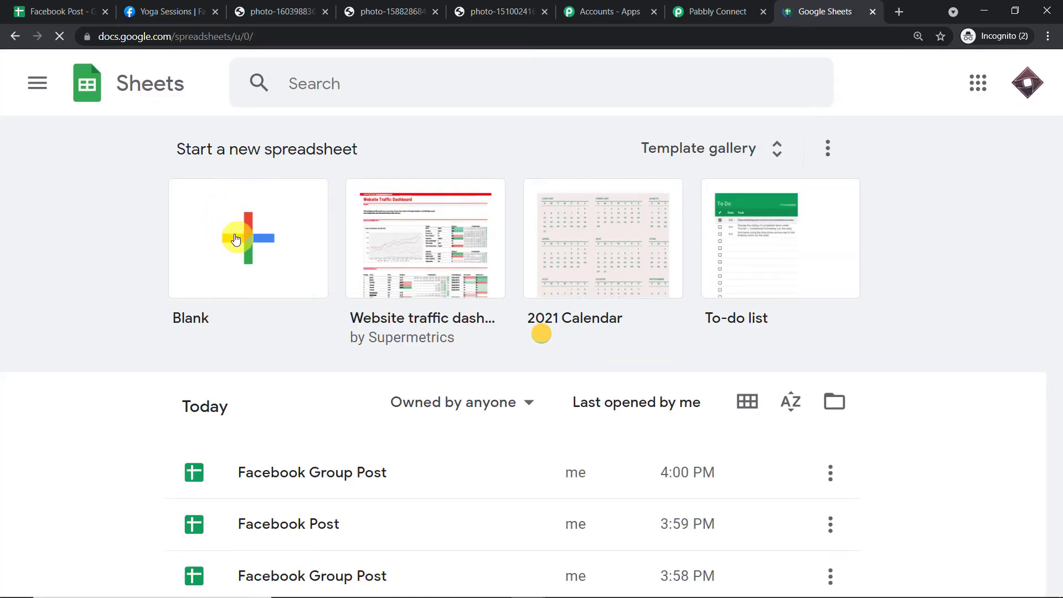
{"action": "left_click", "coordinate": [235, 239]}
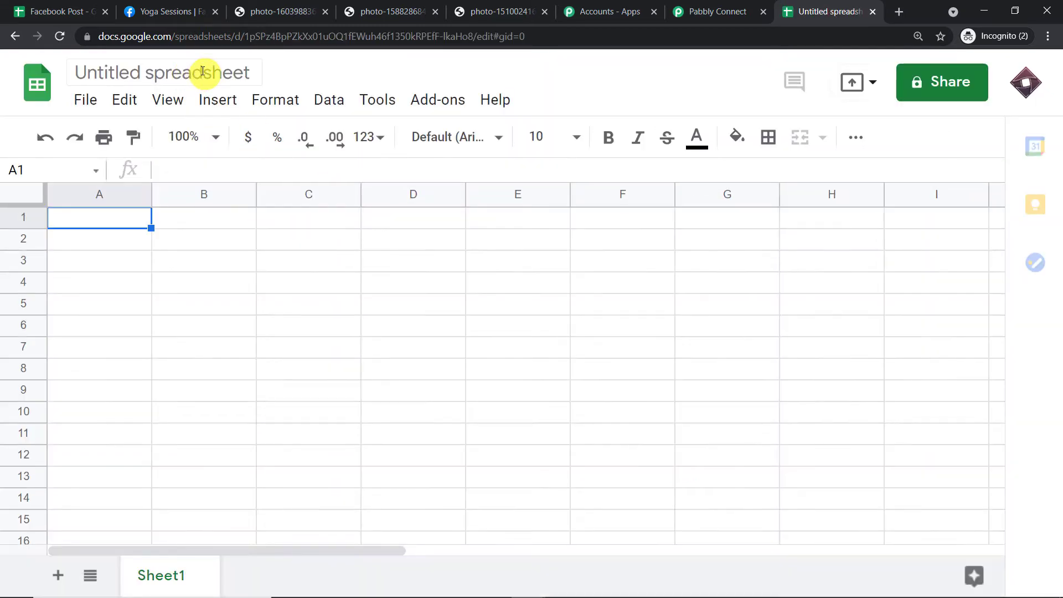
Rename the untitled spreadsheet as New Facebook Group Posts.
{"action": "left_click", "coordinate": [202, 71]}
{"action": "key", "text": "BackSpace"}
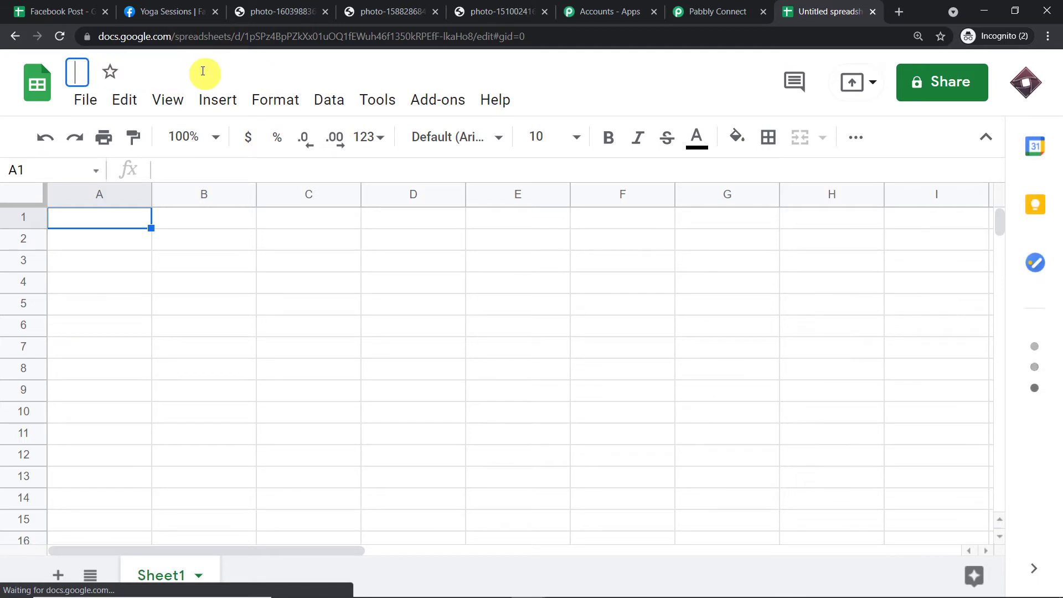
{"action": "type", "text": "Face"}
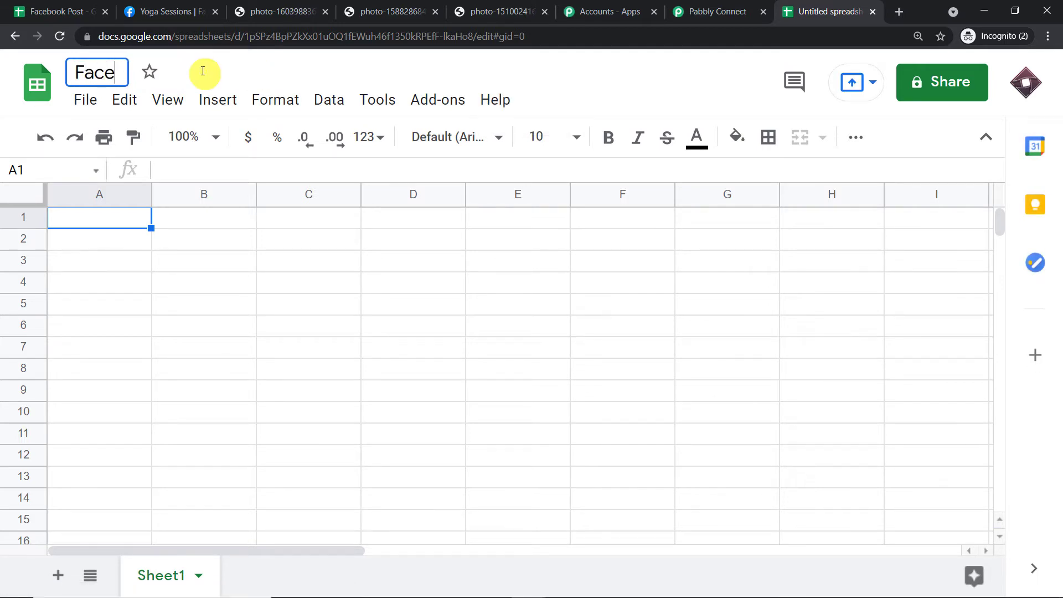
{"action": "key", "text": "BackSpace"}
{"action": "key", "text": "BackSpace"}
{"action": "key", "text": "BackSpace"}
{"action": "key", "text": "BackSpace"}
{"action": "type", "text": "New "}
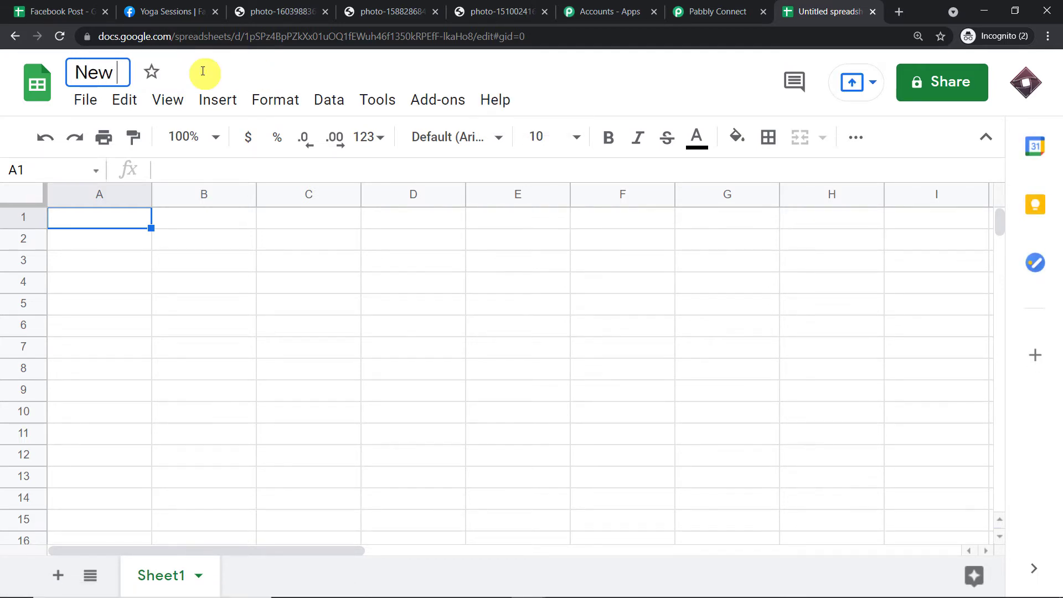
{"action": "type", "text": "Facebook"}
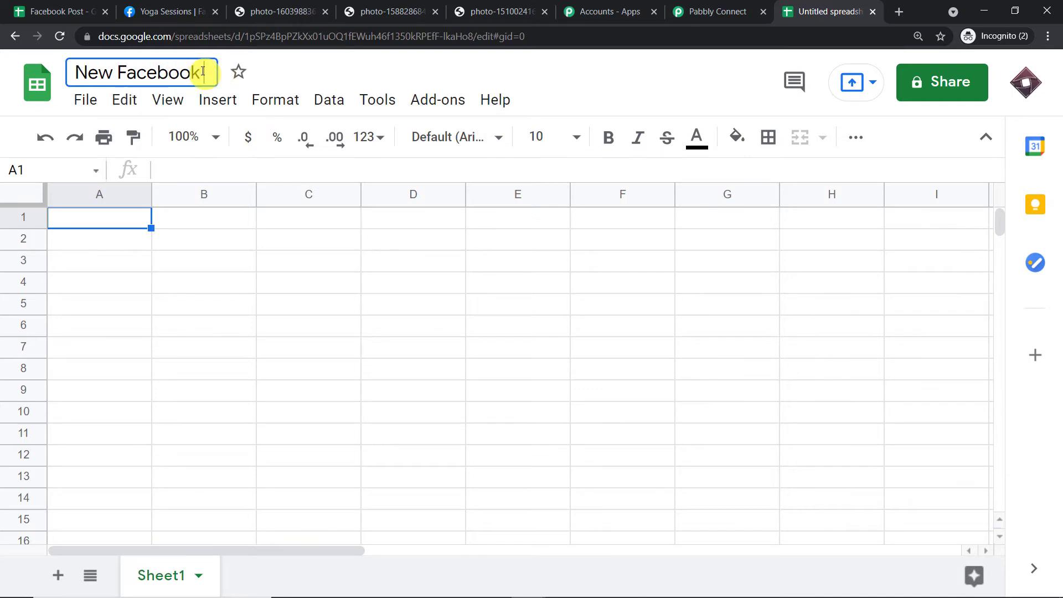
{"action": "type", "text": " Group Posts"}
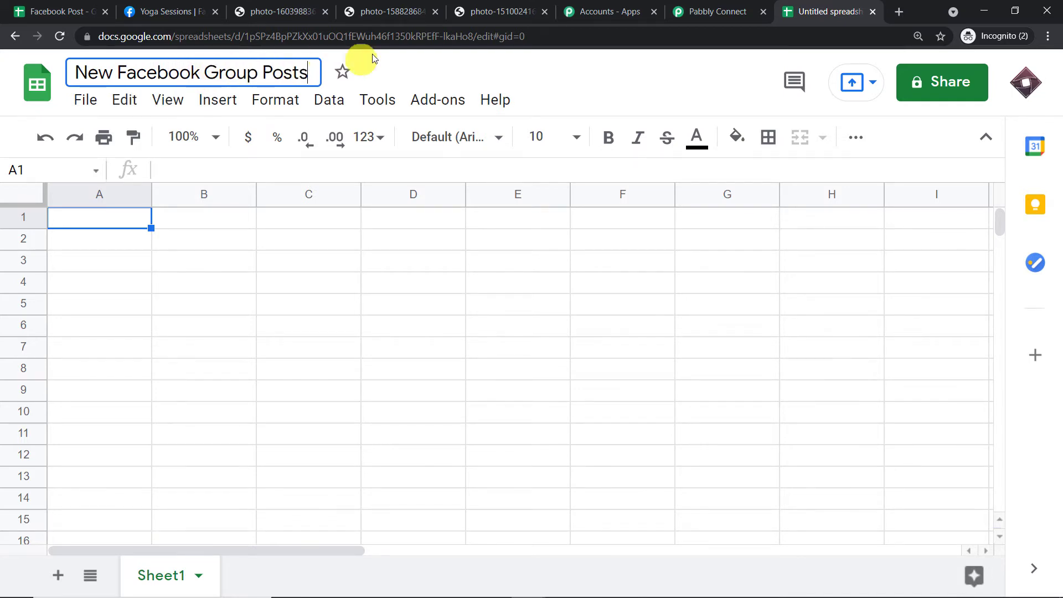
{"action": "key", "text": "Return"}
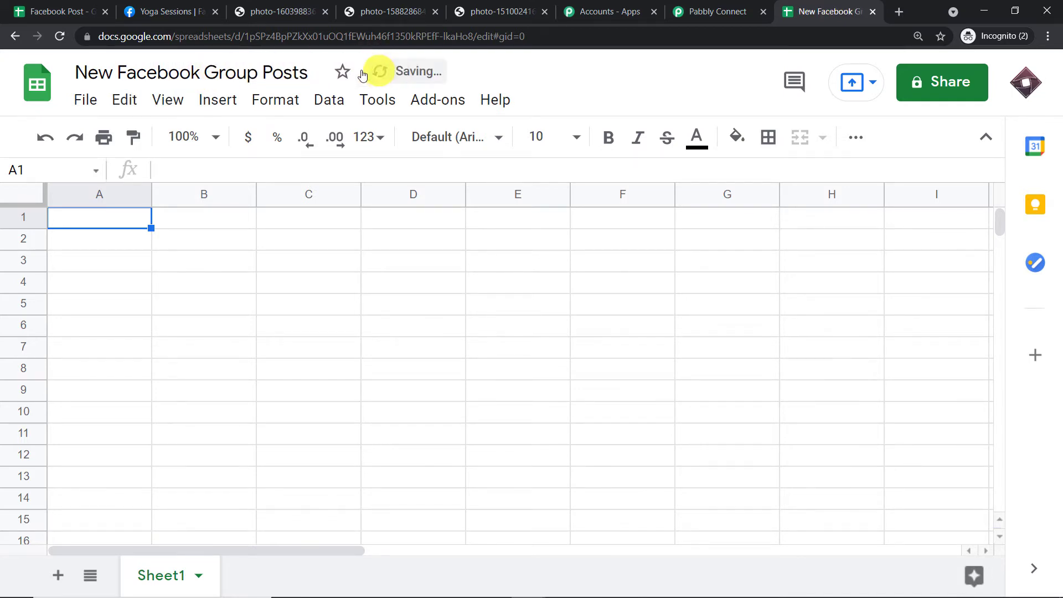
Enter the headers Content in A1 and Image URL in B1, and widen columns A and B to about double.
{"action": "type", "text": "Content"}
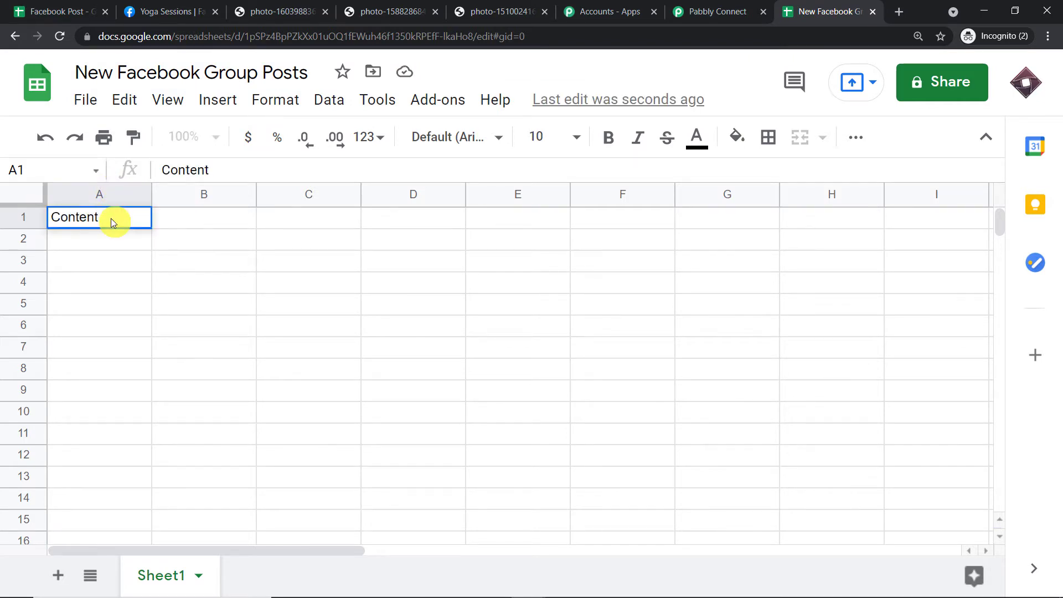
{"action": "left_click", "coordinate": [193, 220]}
{"action": "type", "text": "Image URL"}
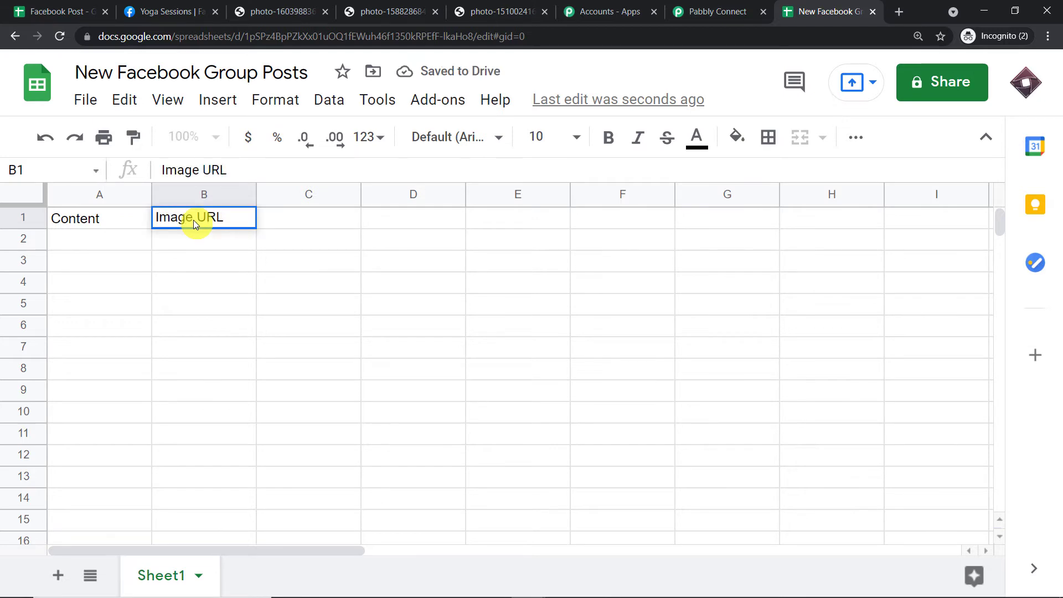
{"action": "left_click", "coordinate": [103, 368]}
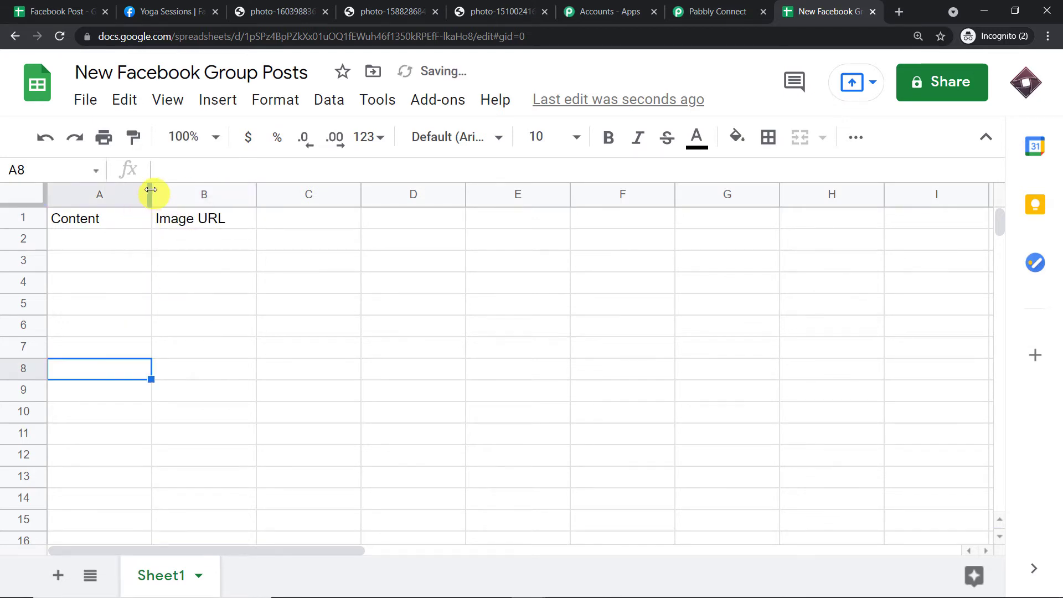
{"action": "left_click_drag", "start_coordinate": [151, 190], "coordinate": [261, 190]}
{"action": "left_click_drag", "start_coordinate": [366, 194], "coordinate": [480, 204]}
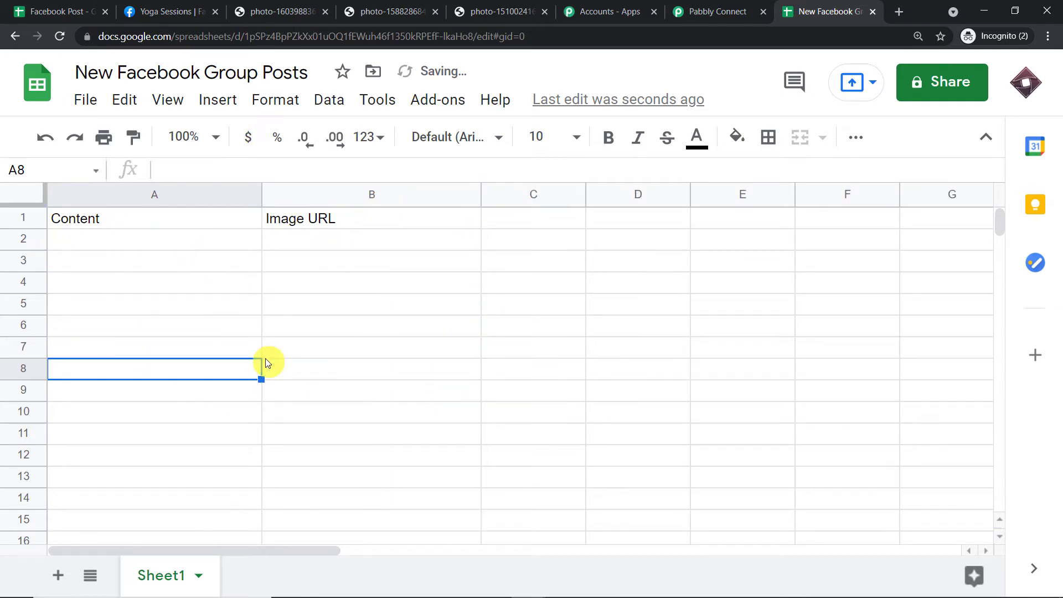
Check the trigger's webhook setup guide in Pabbly Connect and return to the New Facebook Group Posts spreadsheet.
{"action": "left_click", "coordinate": [741, 6]}
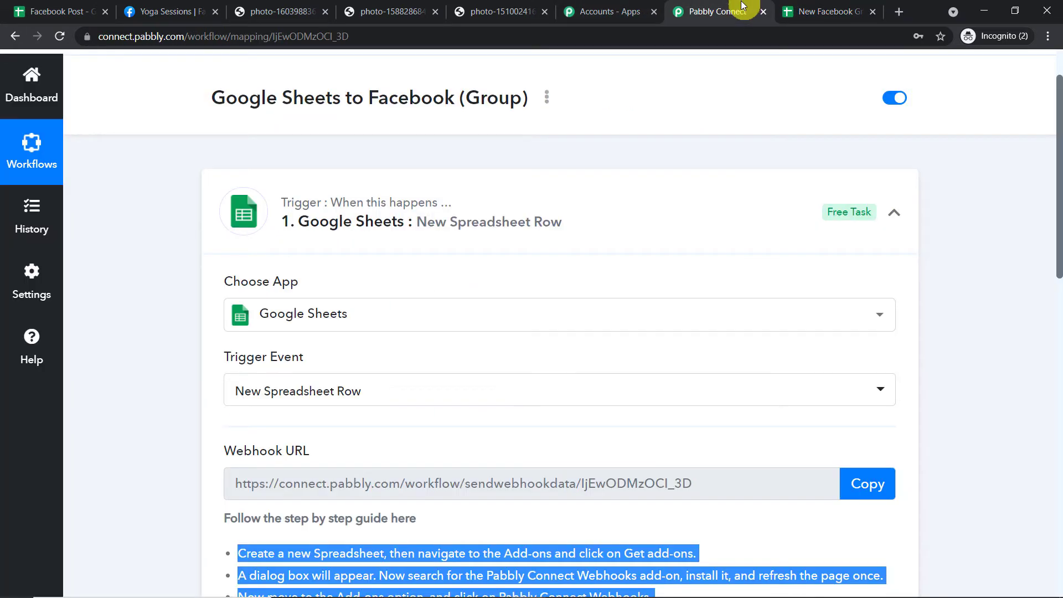
{"action": "scroll", "coordinate": [648, 208], "scroll_direction": "down", "scroll_amount": 5}
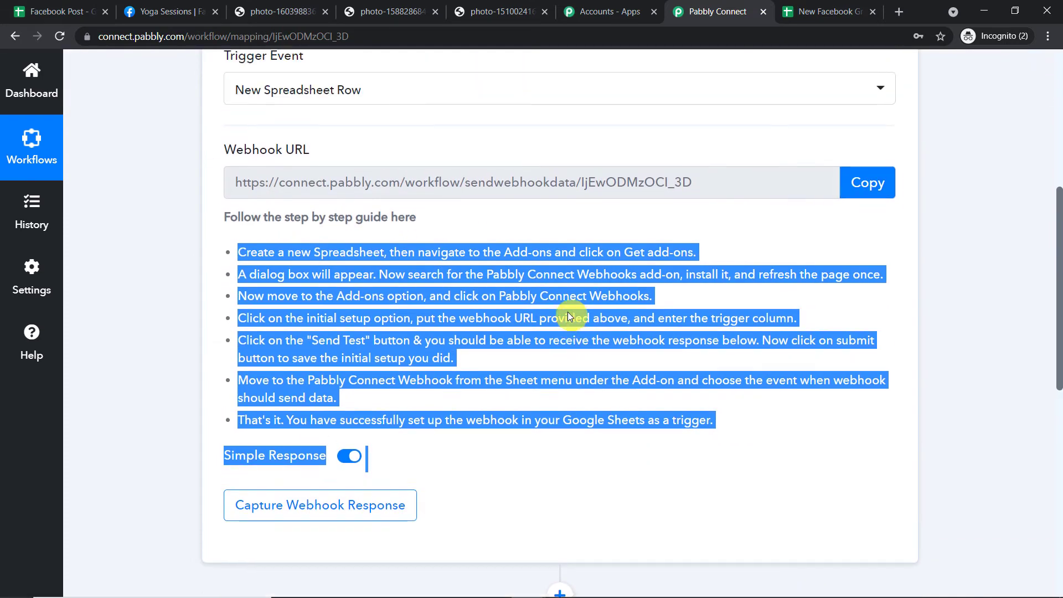
{"action": "scroll", "coordinate": [569, 317], "scroll_direction": "up", "scroll_amount": 2}
{"action": "left_click", "coordinate": [805, 11]}
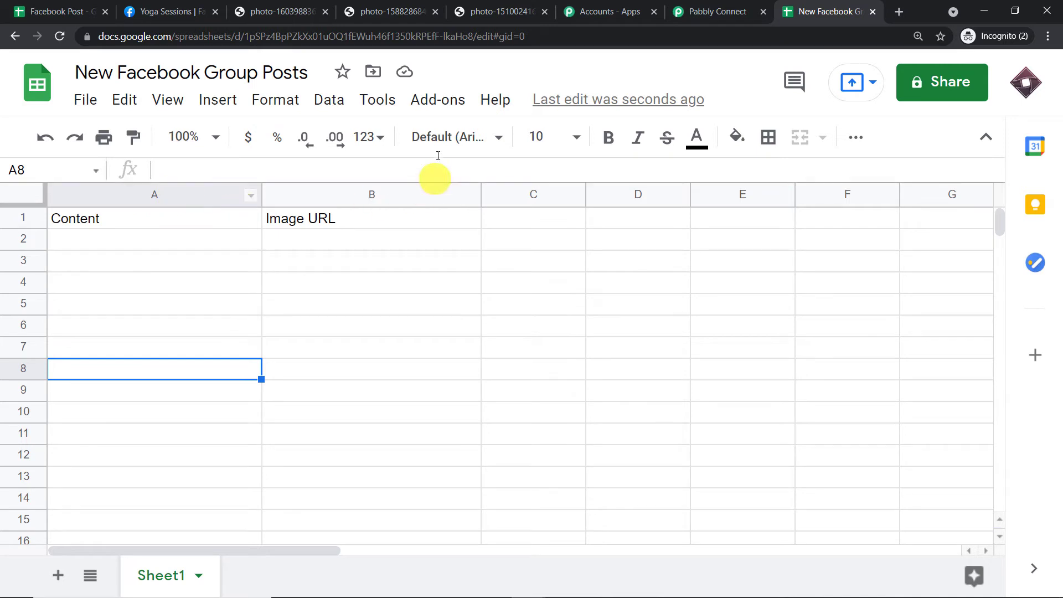
Search the add-ons marketplace for Pabbly Connect Webhooks, check whether the add-on is installed, and close the marketplace.
{"action": "left_click", "coordinate": [430, 110]}
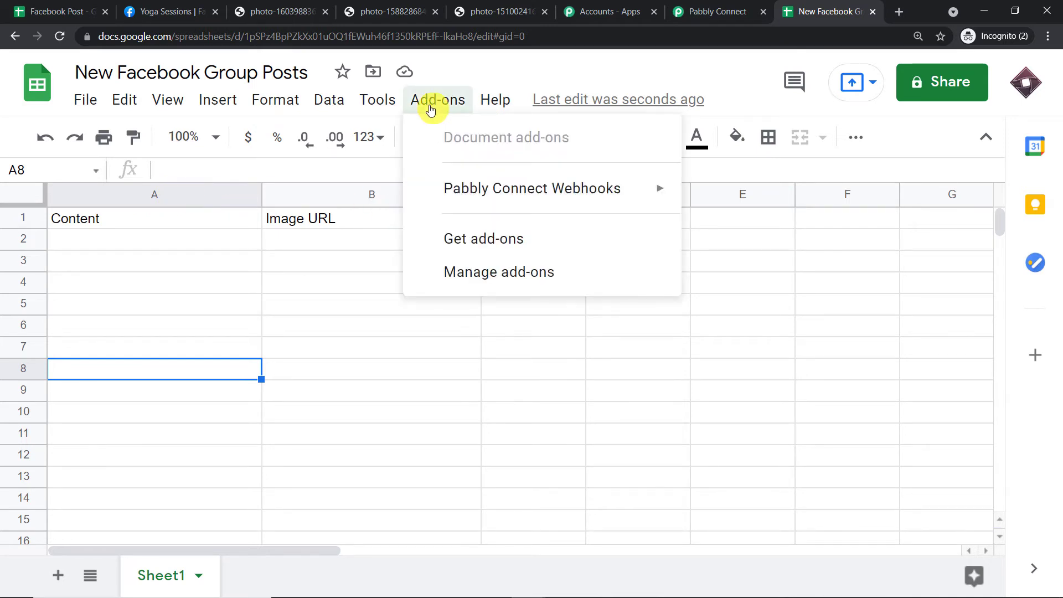
{"action": "mouse_move", "coordinate": [466, 183]}
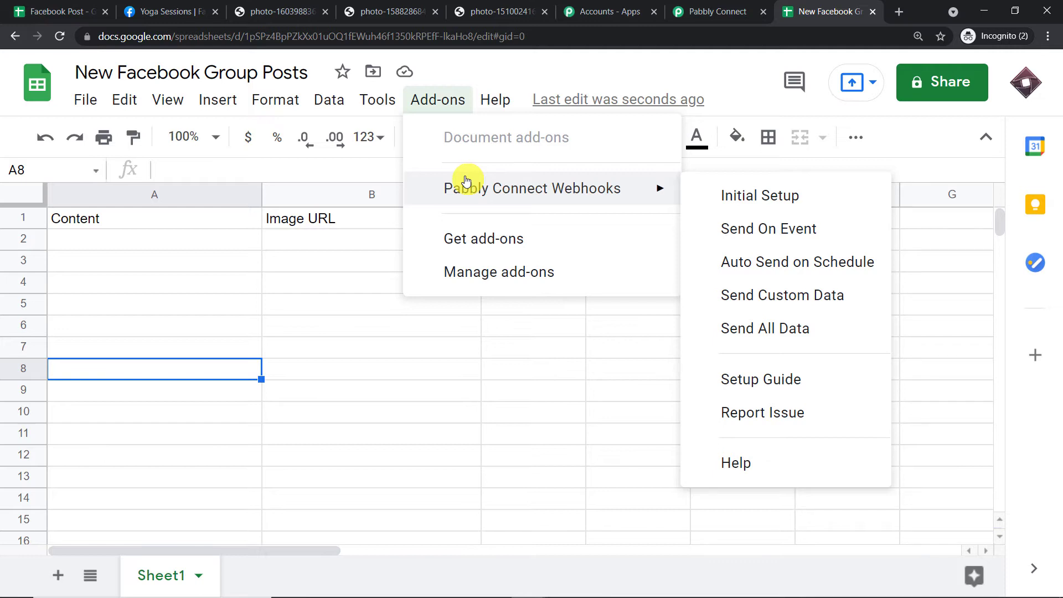
{"action": "left_click", "coordinate": [489, 244]}
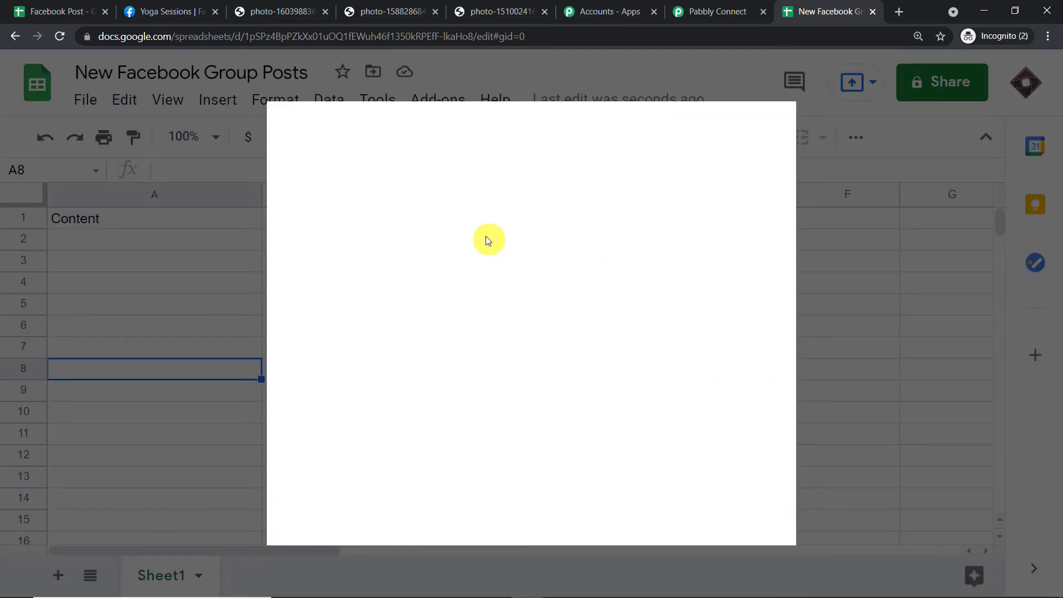
{"action": "left_click", "coordinate": [565, 134]}
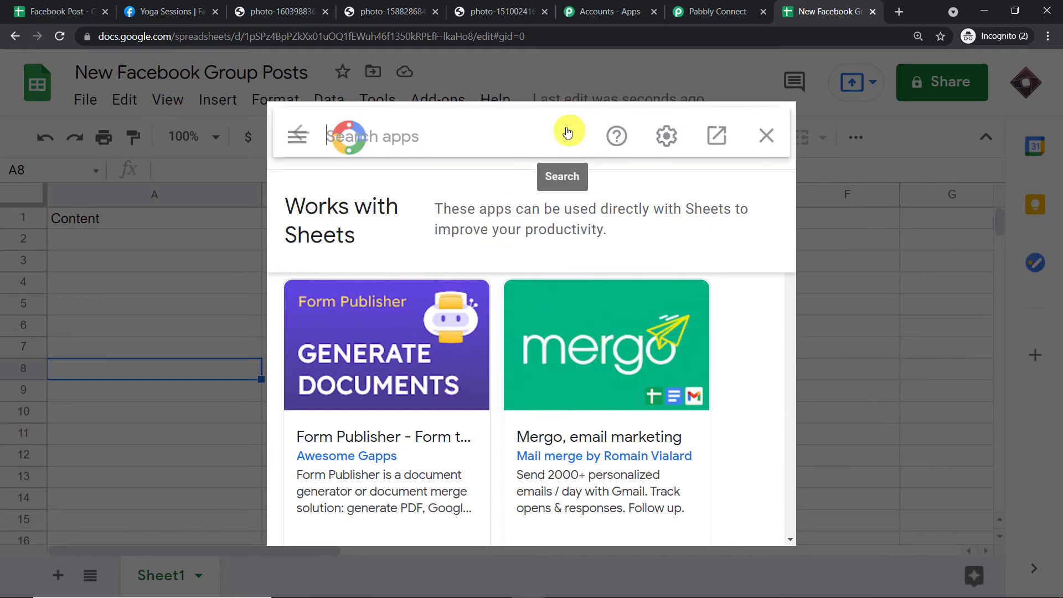
{"action": "type", "text": "p"}
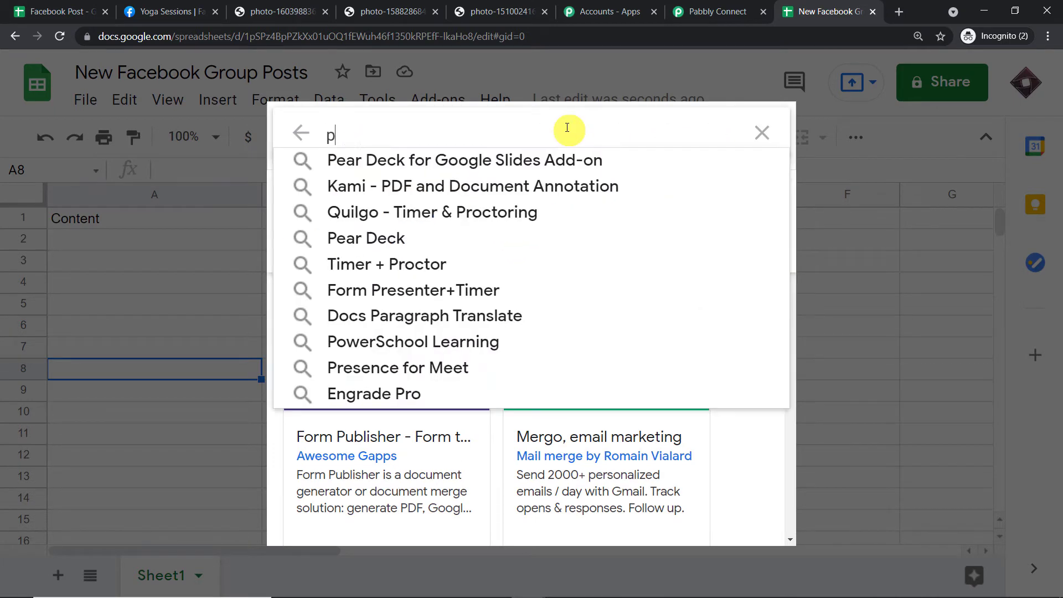
{"action": "type", "text": "abbly"}
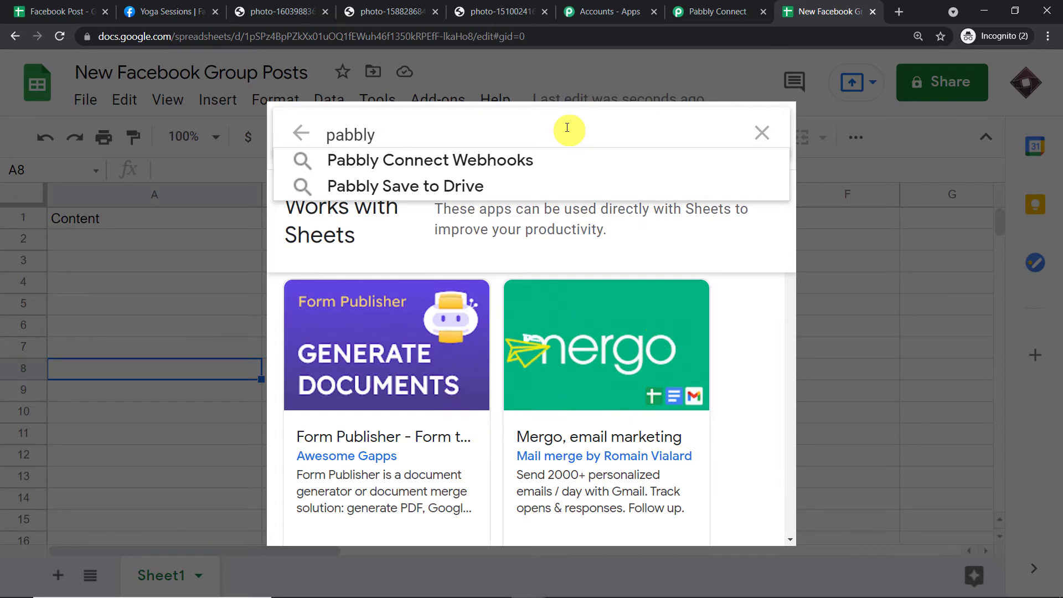
{"action": "left_click", "coordinate": [530, 155]}
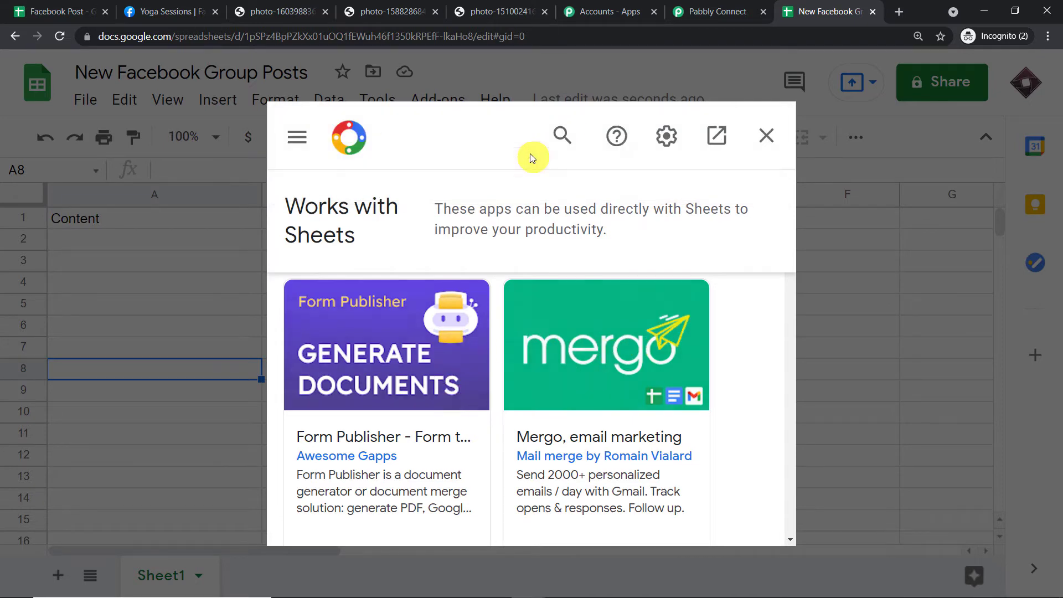
{"action": "mouse_move", "coordinate": [280, 287]}
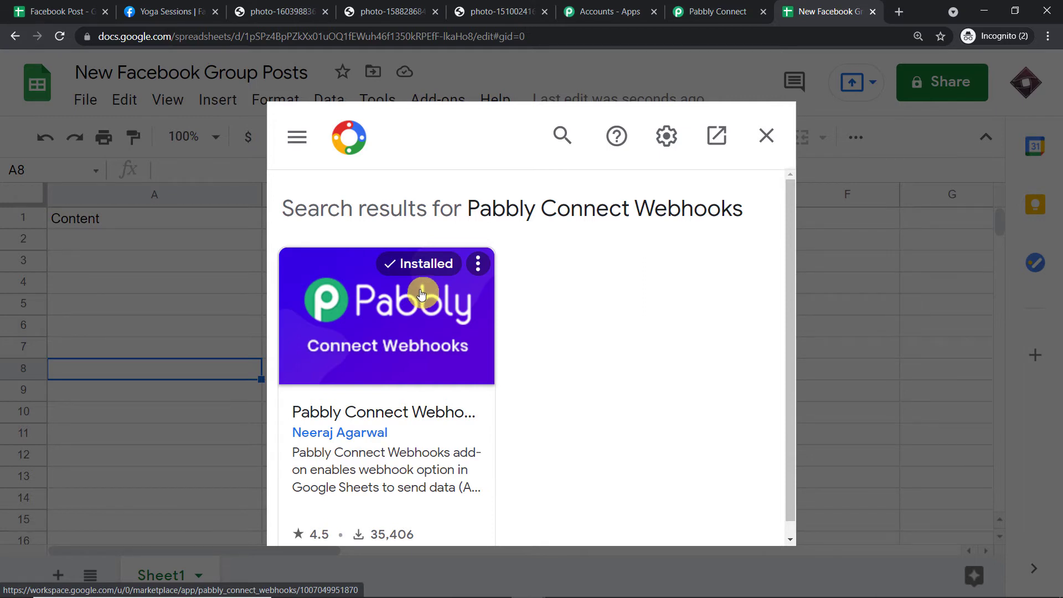
{"action": "left_click", "coordinate": [769, 138]}
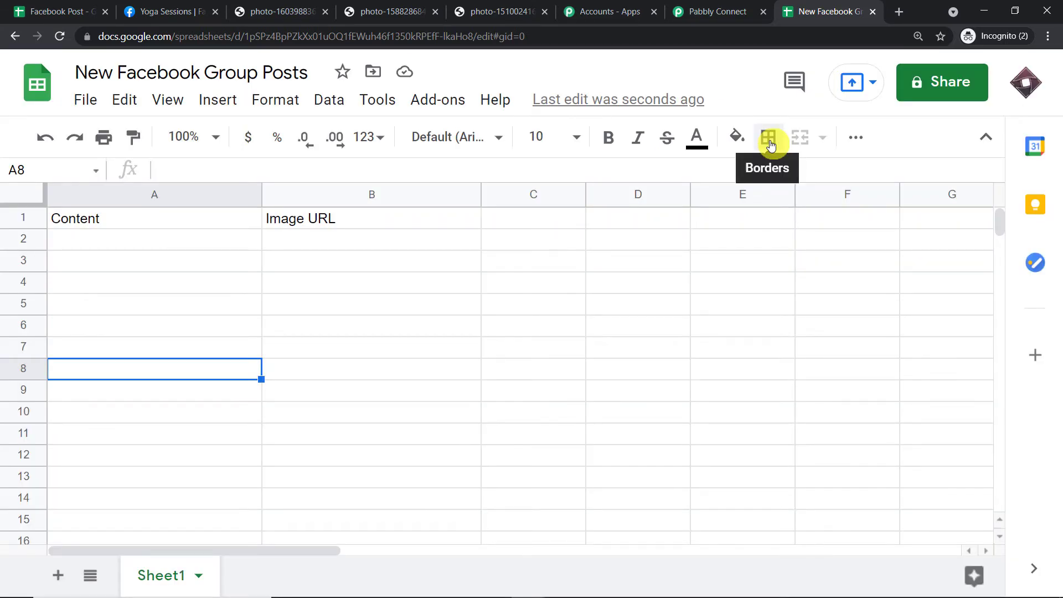
Open the Pabbly Connect Webhooks add-on's Initial Setup and copy the trigger's webhook URL from the Pabbly Connect workflow.
{"action": "left_click", "coordinate": [439, 100]}
{"action": "mouse_move", "coordinate": [498, 208]}
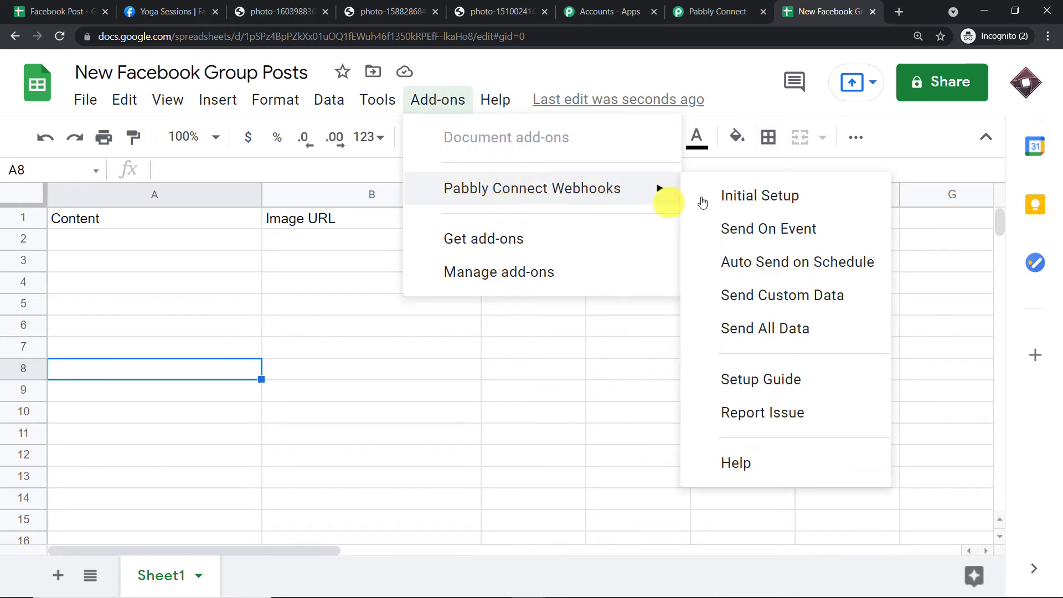
{"action": "left_click", "coordinate": [747, 199]}
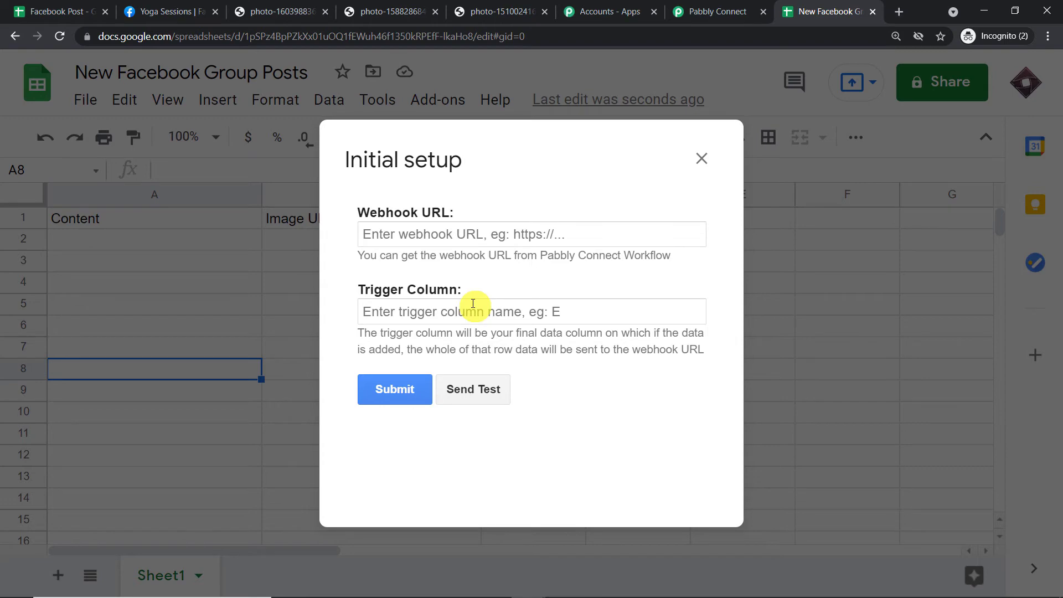
{"action": "left_click", "coordinate": [486, 233]}
{"action": "left_click", "coordinate": [738, 8]}
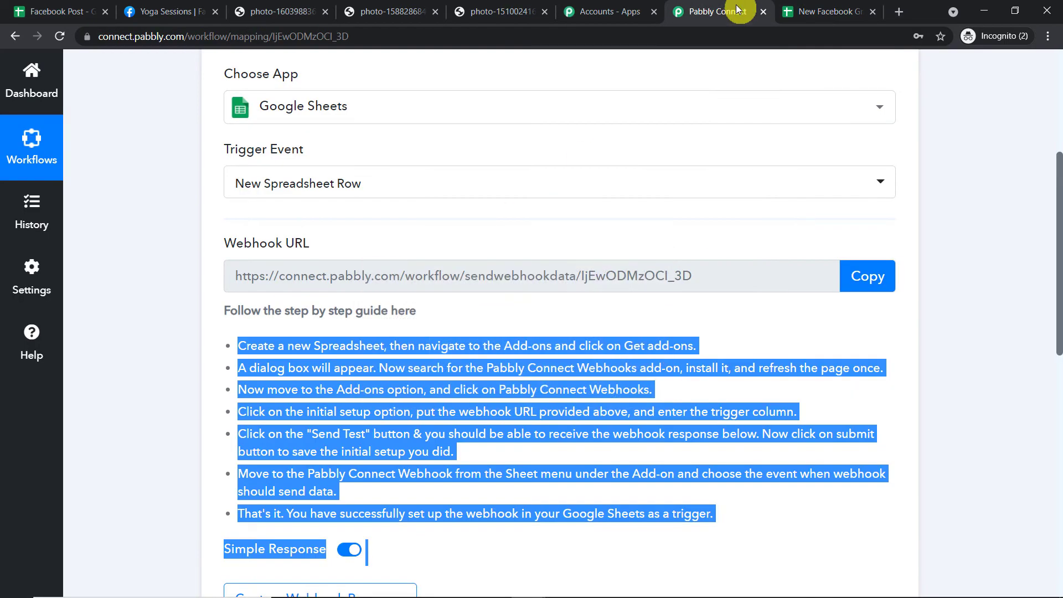
{"action": "left_click", "coordinate": [1017, 222]}
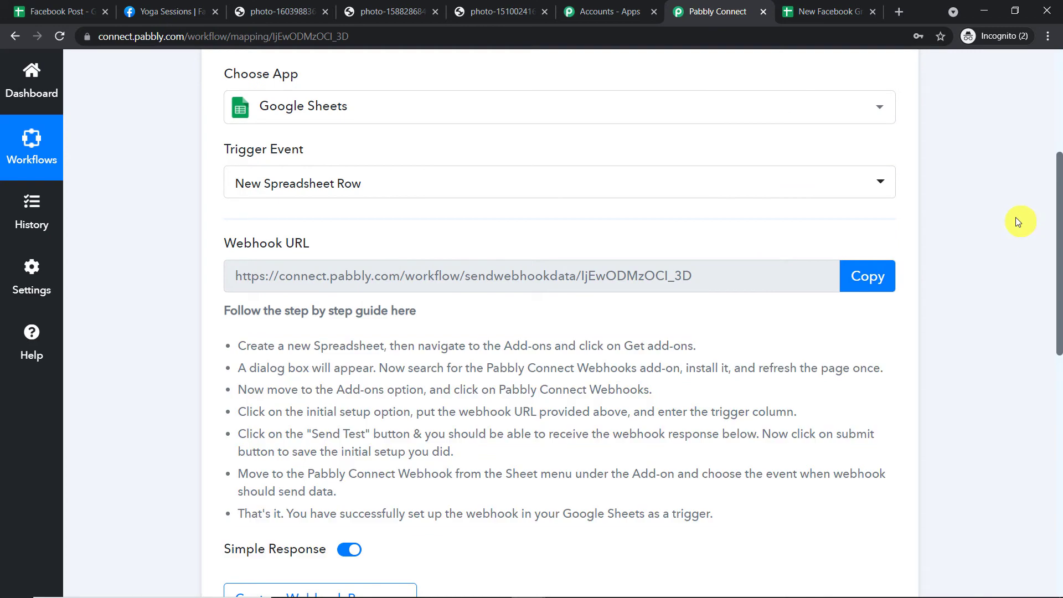
{"action": "left_click", "coordinate": [856, 280]}
{"action": "key", "text": "ctrl+c"}
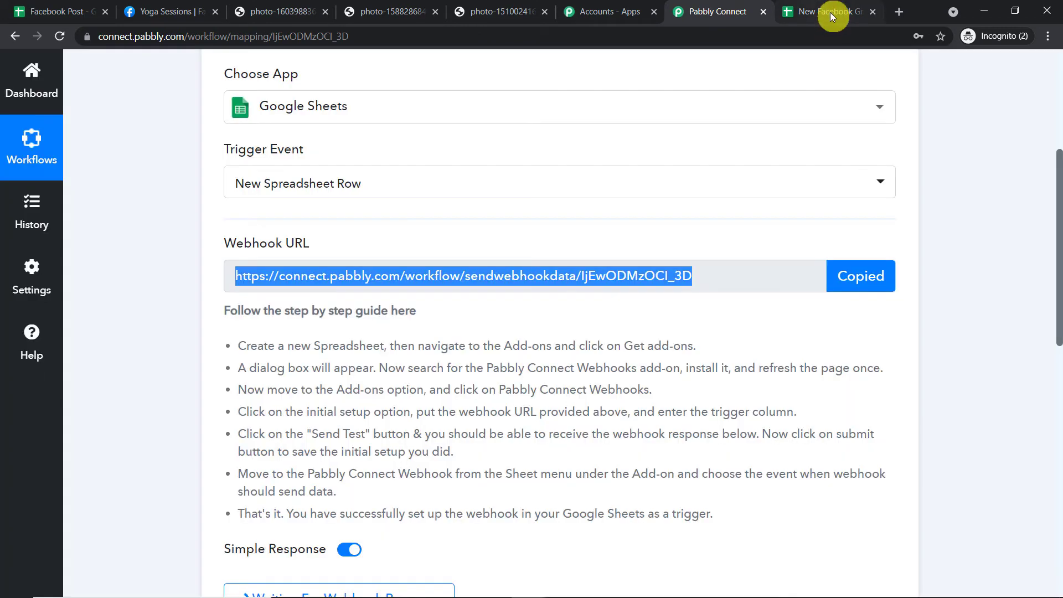
Return to the New Facebook Group Posts spreadsheet and paste the copied URL as the Webhook URL in Initial setup.
{"action": "left_click", "coordinate": [828, 12]}
{"action": "left_click", "coordinate": [451, 233]}
{"action": "right_click", "coordinate": [449, 232]}
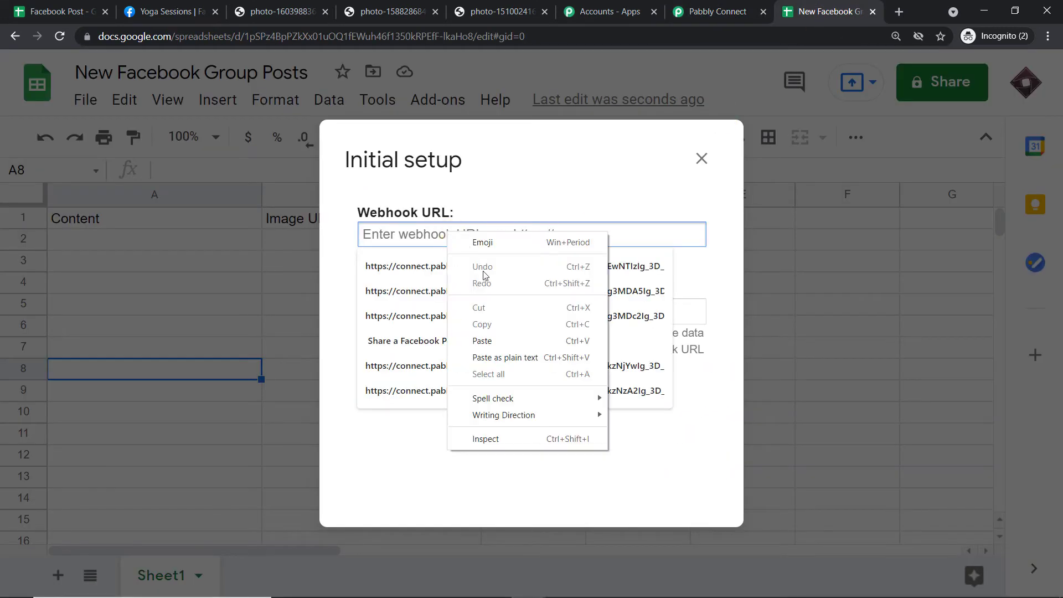
{"action": "left_click", "coordinate": [490, 339]}
{"action": "left_click", "coordinate": [528, 189]}
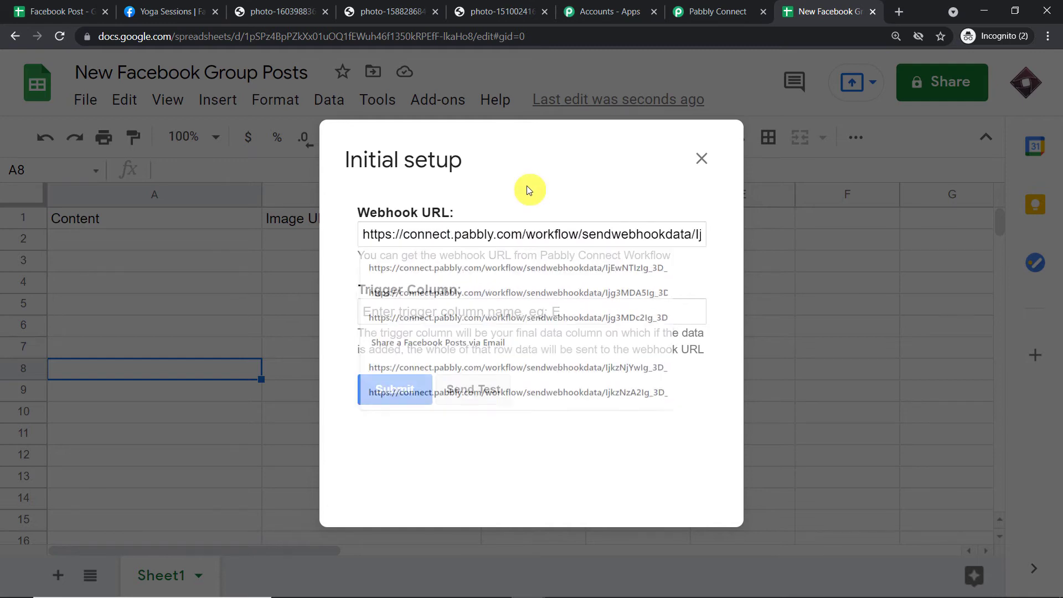
Examine the pasted webhook URL through to its end in the Initial setup dialog.
{"action": "left_click", "coordinate": [612, 235]}
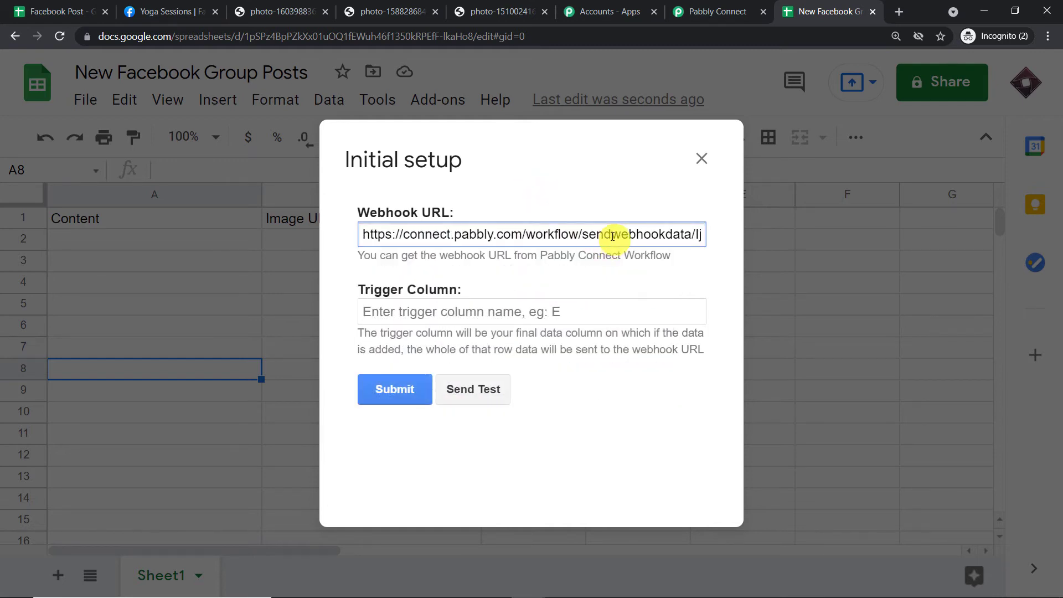
{"action": "key", "text": "Right"}
{"action": "key", "text": "Right"}
{"action": "key", "text": "Right"}
{"action": "key", "text": "Right"}
{"action": "key", "text": "Right"}
{"action": "key", "text": "Right"}
{"action": "key", "text": "Right"}
{"action": "key", "text": "Right"}
{"action": "key", "text": "Right"}
{"action": "key", "text": "Right"}
{"action": "key", "text": "Right"}
{"action": "key", "text": "Right"}
{"action": "key", "text": "Right"}
{"action": "key", "text": "Right"}
{"action": "key", "text": "Right"}
{"action": "key", "text": "Right"}
{"action": "key", "text": "Right"}
{"action": "key", "text": "Right"}
{"action": "key", "text": "Right"}
{"action": "key", "text": "Right"}
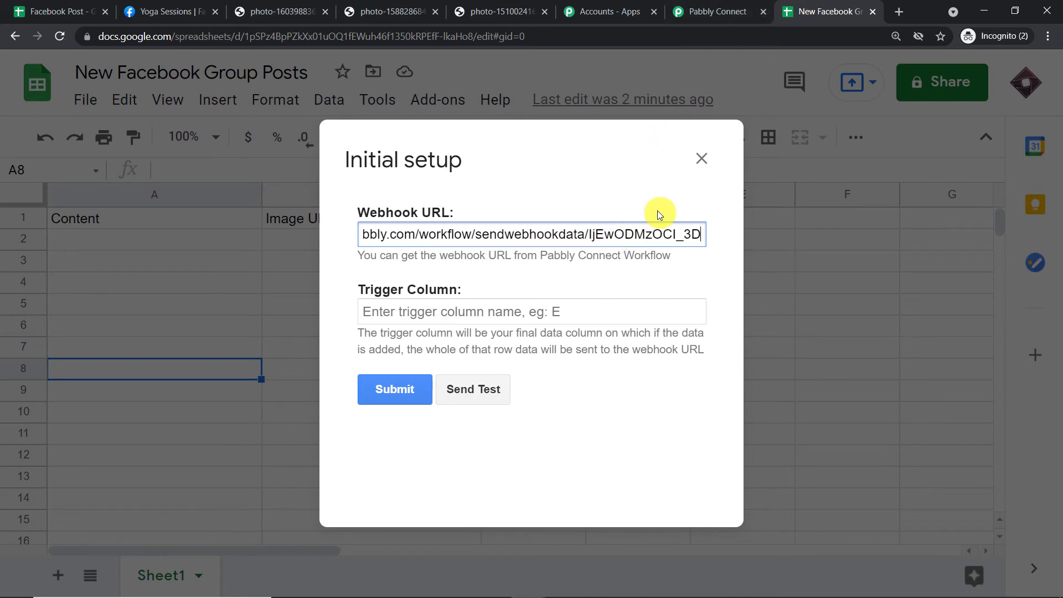
Check the trigger's webhook URL and response section in Pabbly Connect and return to the spreadsheet.
{"action": "left_click", "coordinate": [712, 6]}
{"action": "left_click", "coordinate": [983, 193]}
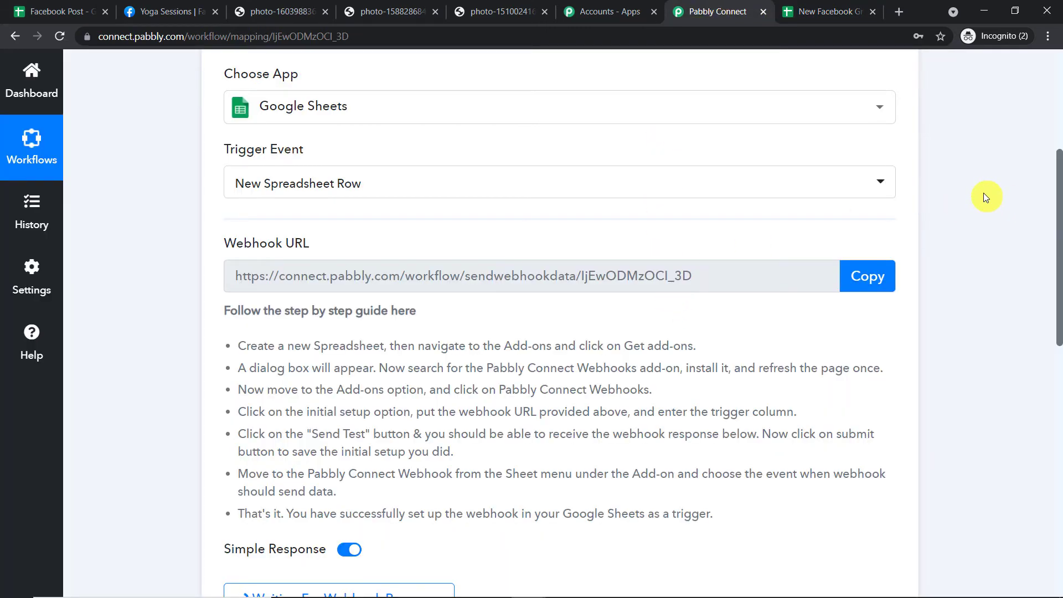
{"action": "scroll", "coordinate": [947, 209], "scroll_direction": "down", "scroll_amount": 2}
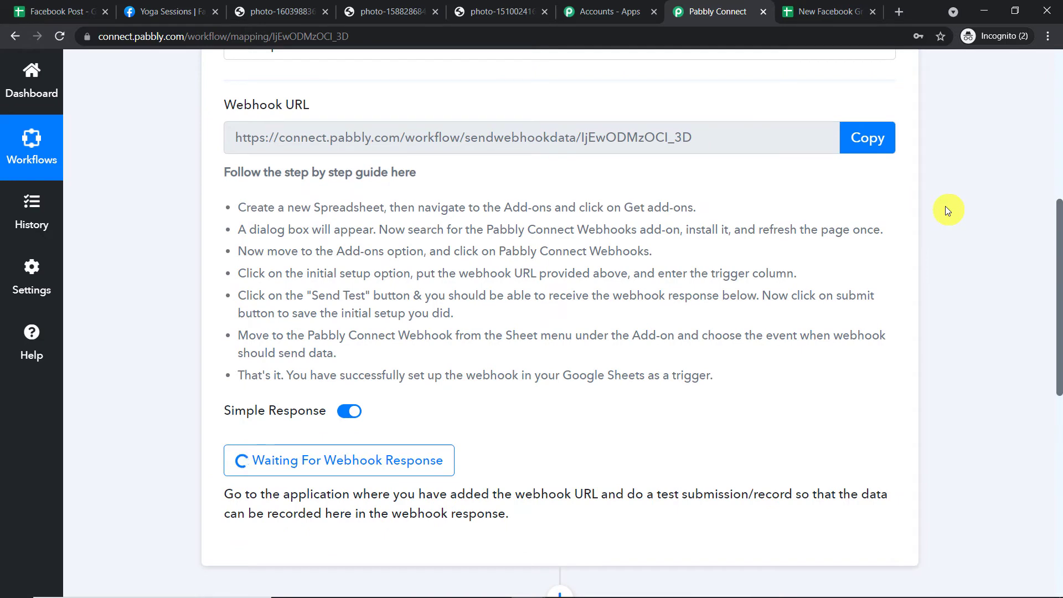
{"action": "left_click", "coordinate": [830, 10]}
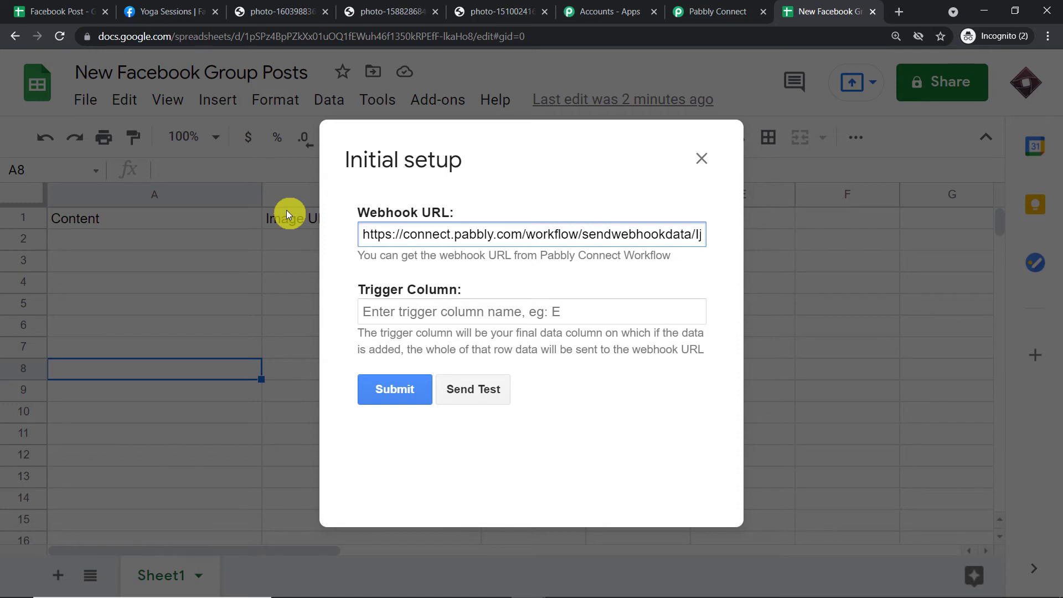
Set the Trigger Column to B and submit the initial setup.
{"action": "left_click", "coordinate": [394, 314]}
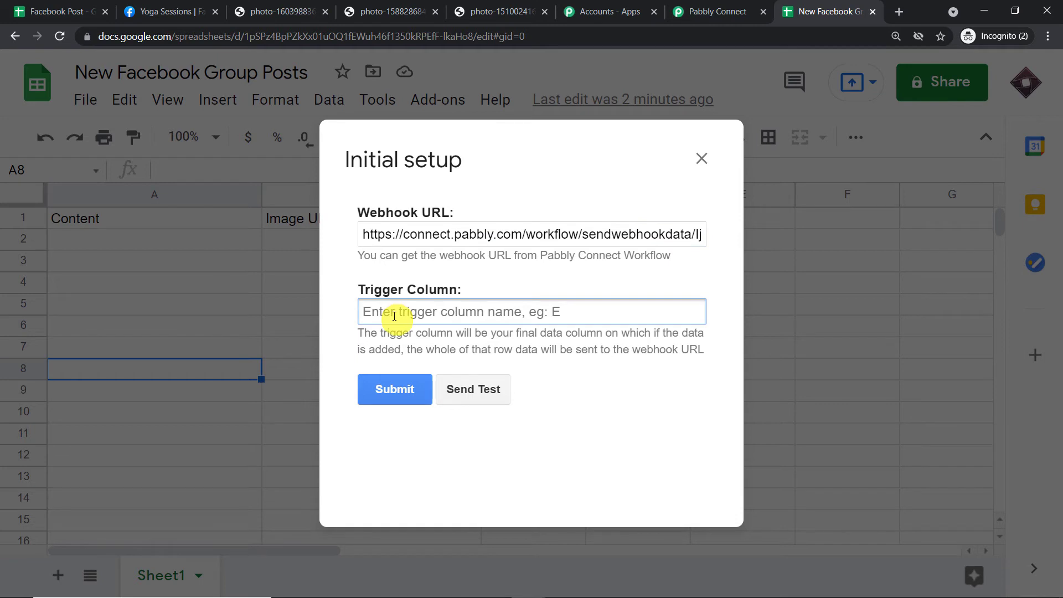
{"action": "type", "text": "B"}
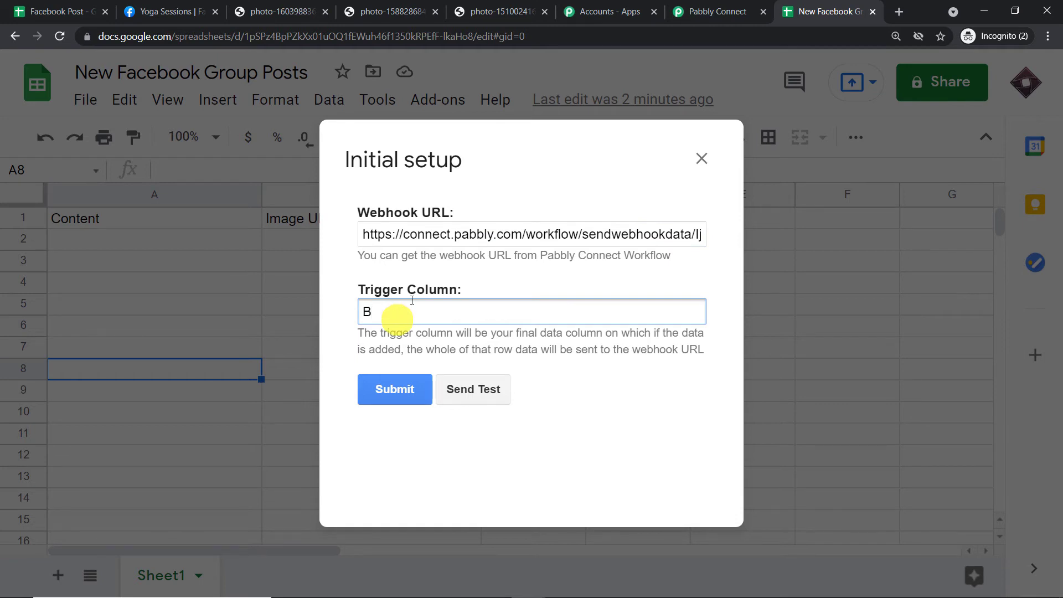
{"action": "left_click", "coordinate": [439, 280]}
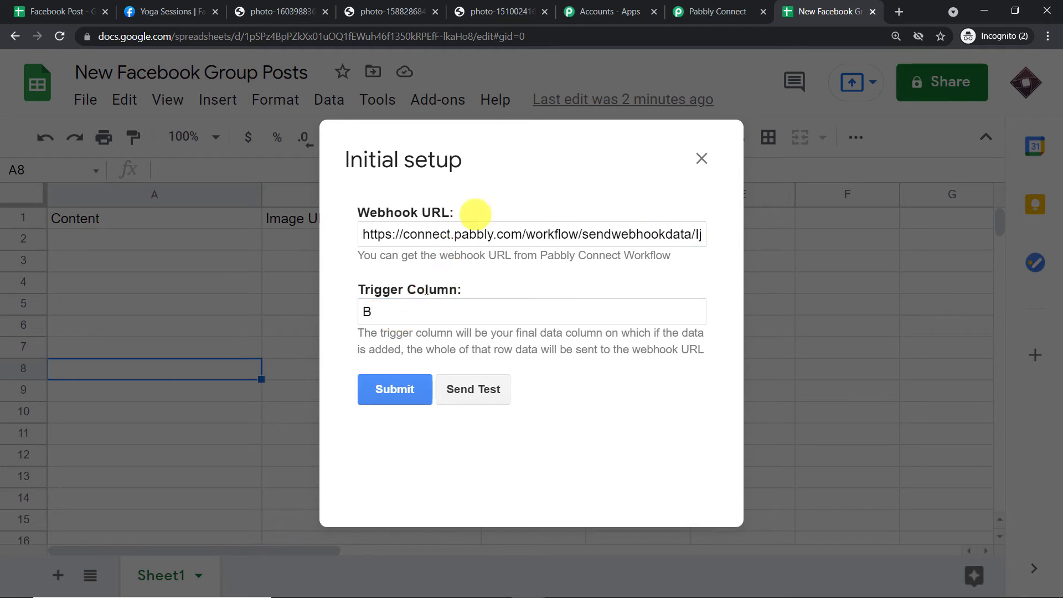
{"action": "left_click", "coordinate": [398, 388]}
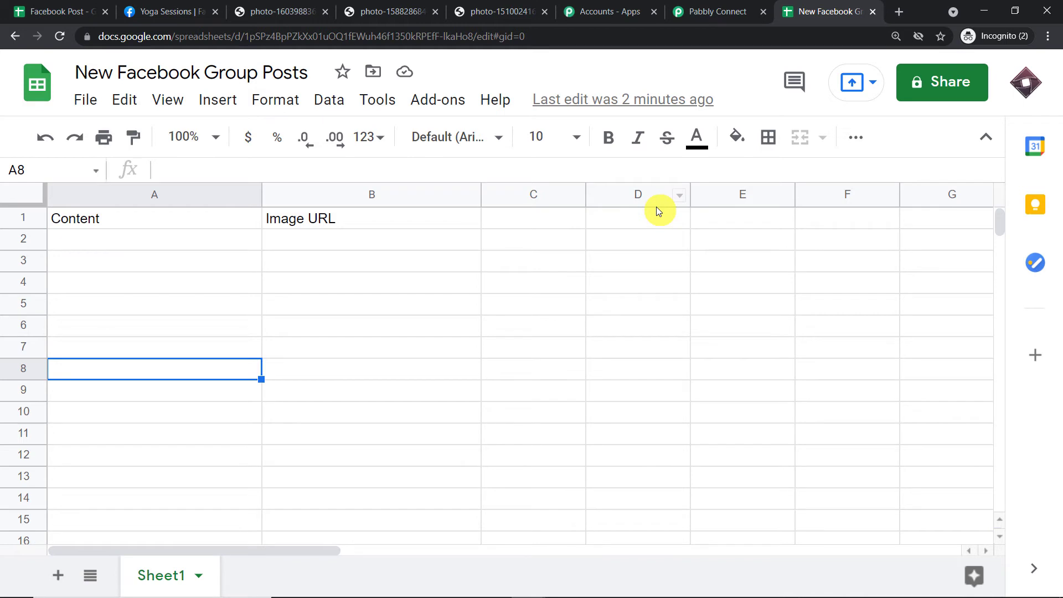
Enable Send On Event for the Pabbly Connect Webhooks add-on in this spreadsheet.
{"action": "left_click", "coordinate": [446, 97]}
{"action": "mouse_move", "coordinate": [477, 188]}
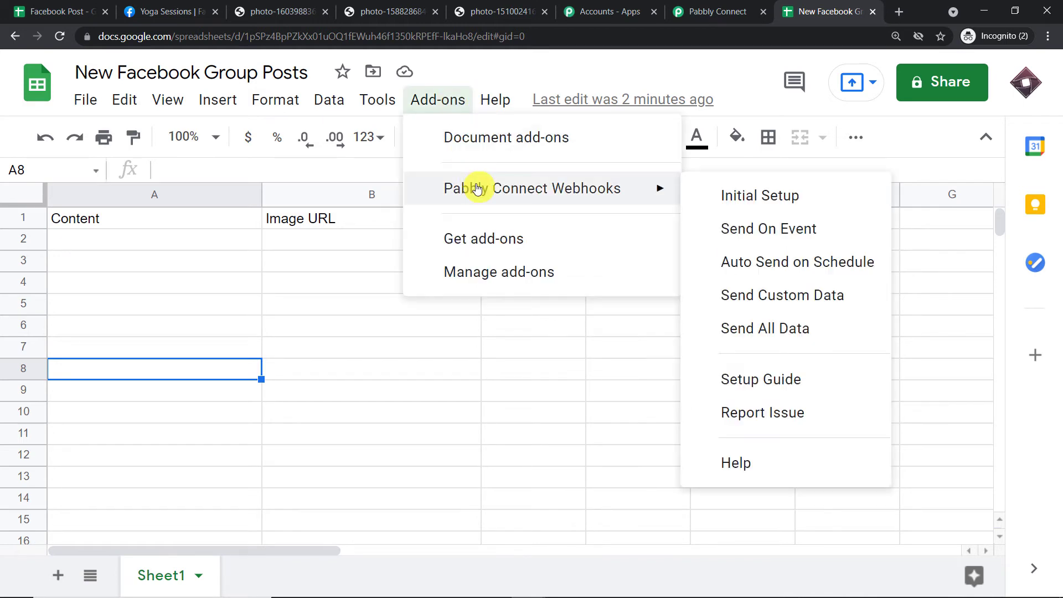
{"action": "left_click", "coordinate": [714, 231]}
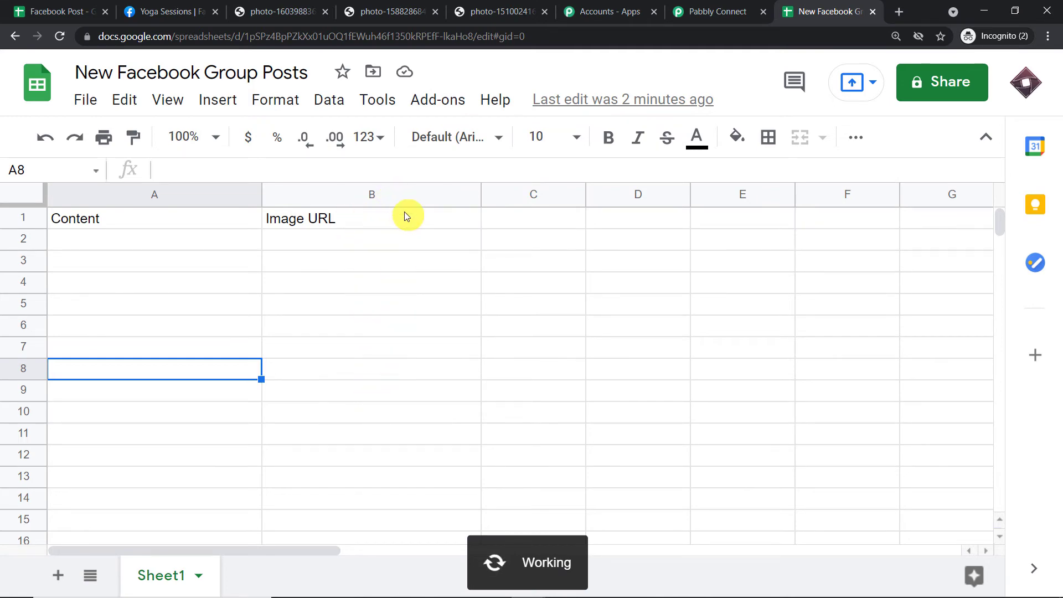
Check in Pabbly Connect whether the trigger is listening for a webhook response, and switch back to the spreadsheet.
{"action": "left_click", "coordinate": [698, 5]}
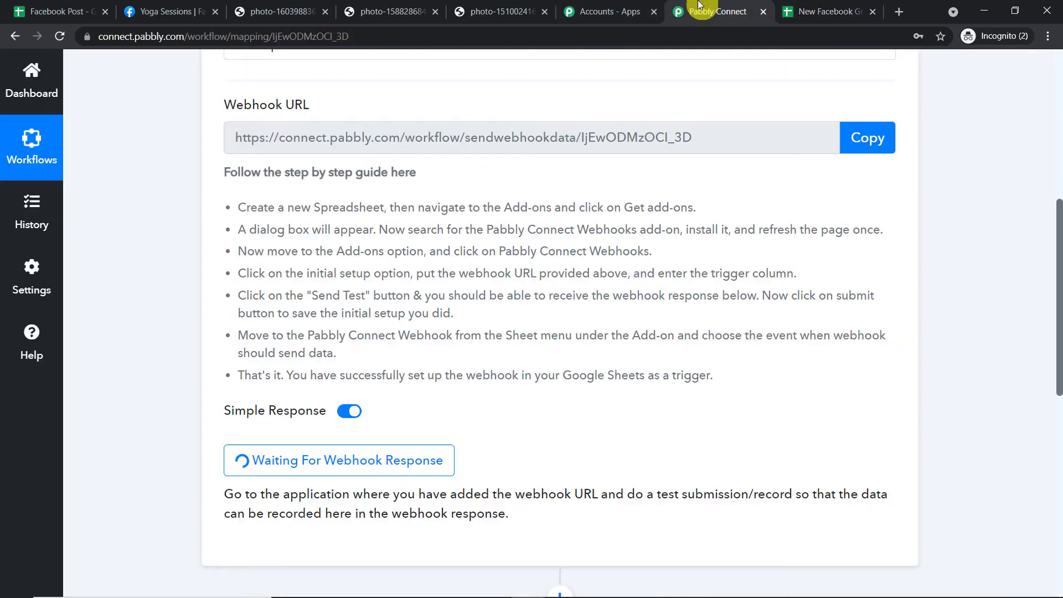
{"action": "scroll", "coordinate": [498, 202], "scroll_direction": "down", "scroll_amount": 3}
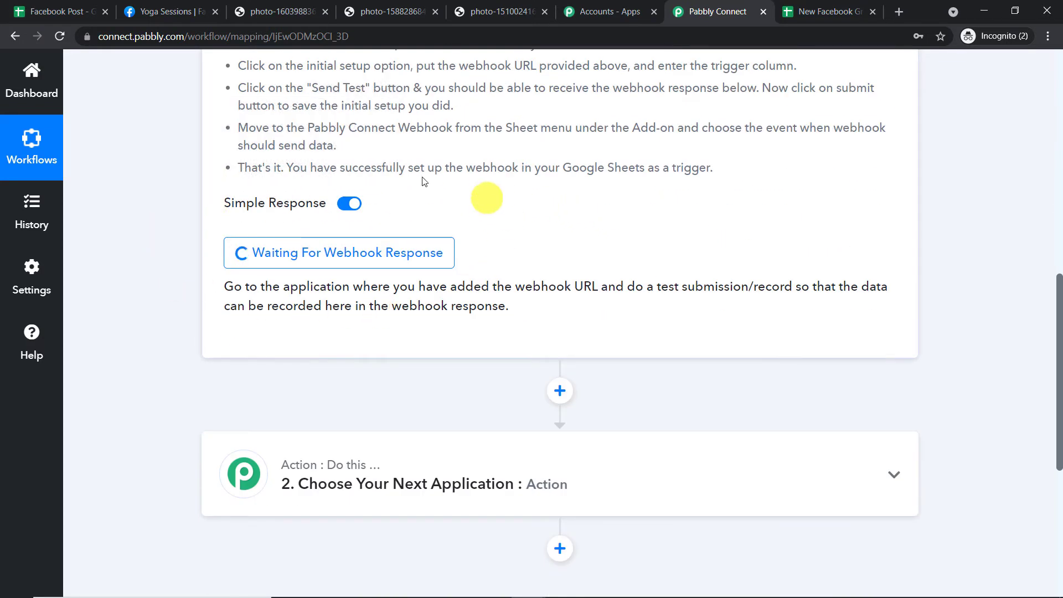
{"action": "scroll", "coordinate": [522, 227], "scroll_direction": "up", "scroll_amount": 1}
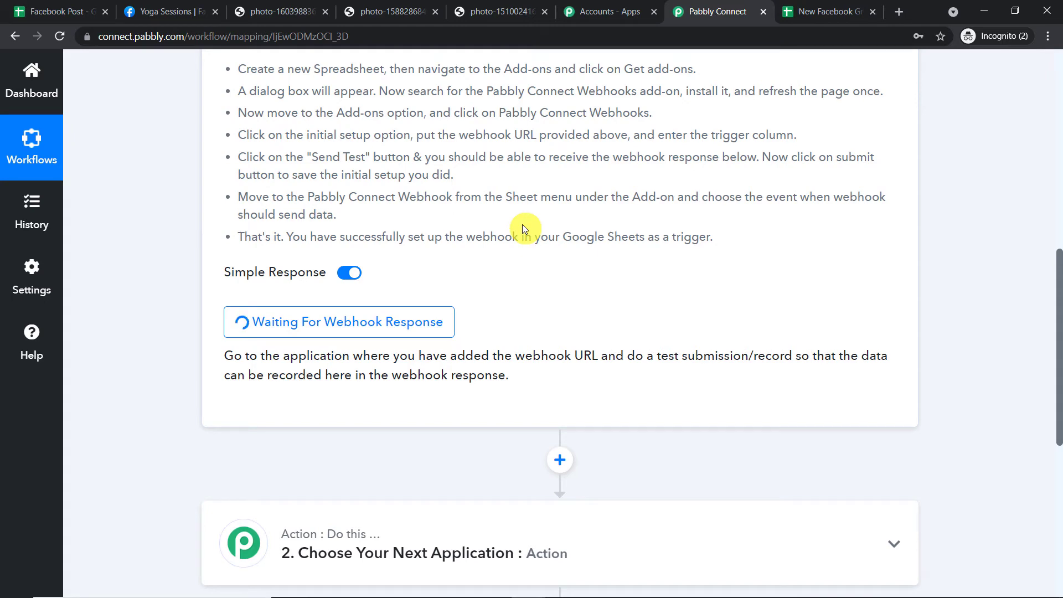
{"action": "left_click", "coordinate": [797, 10]}
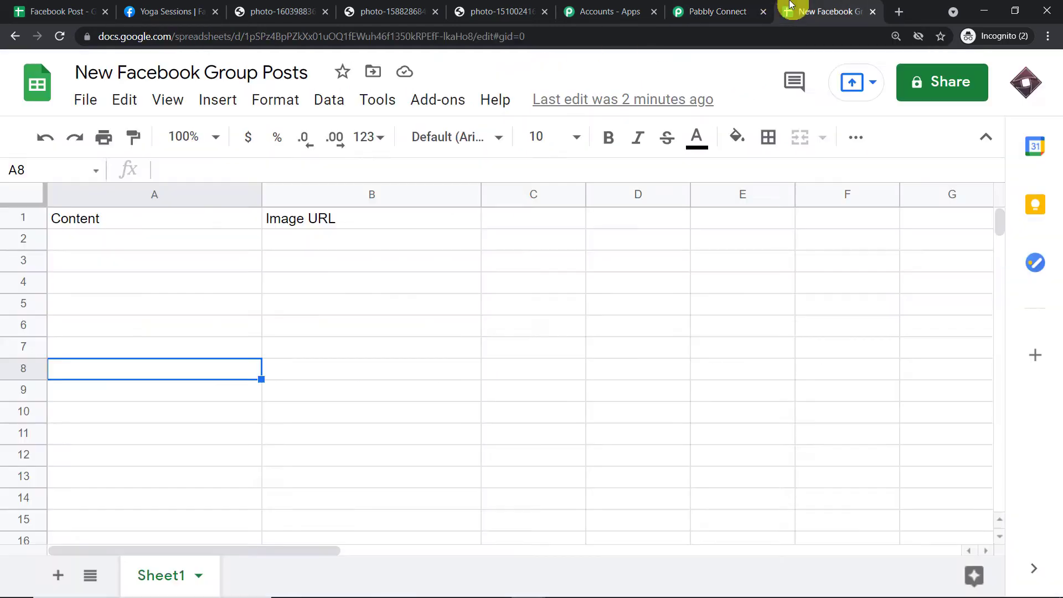
Enter in A2 the post text from 'Given the “on the go” lifestyle and multitasking mentality of Westerners' through 'becomes overactivated'.
{"action": "left_click", "coordinate": [162, 248]}
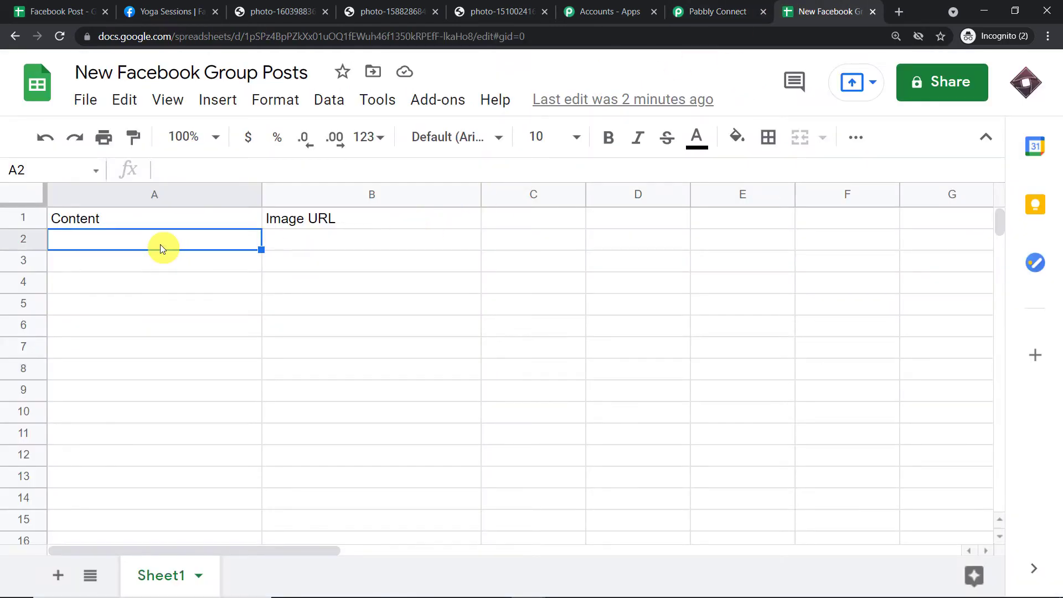
{"action": "double_click", "coordinate": [161, 244]}
{"action": "type", "text": "Given the \"on the go\" lifestyle and multitasking mentality of Westerners, we can find ourselves in a chronic state of hyperarousal in which the fight-flight-freeze response system (i.e., sympathetic nervous system (SNS)) becomes overactivated"}
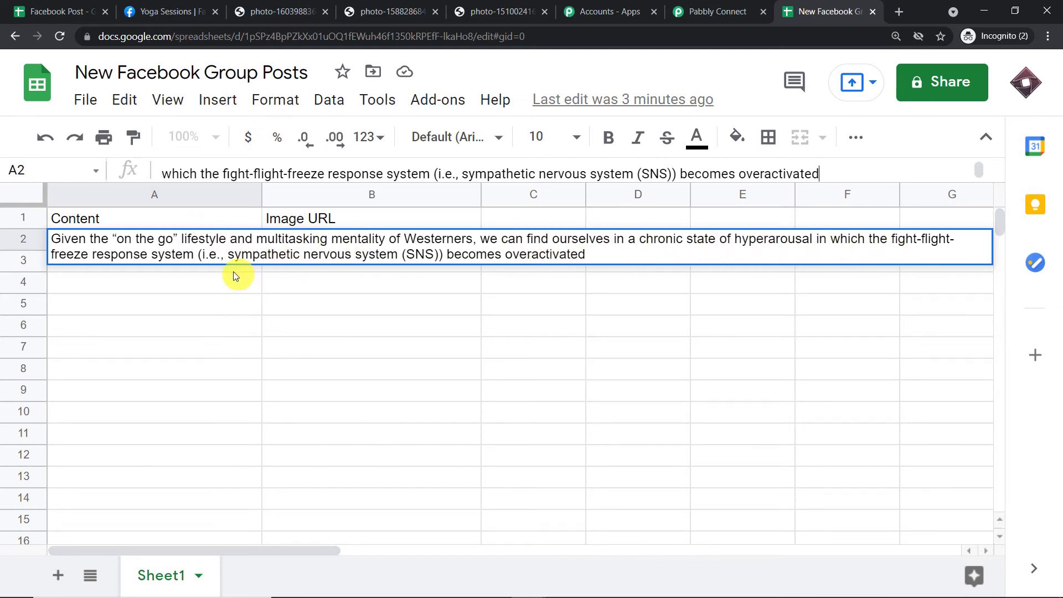
{"action": "left_click", "coordinate": [173, 304]}
{"action": "left_click", "coordinate": [321, 242]}
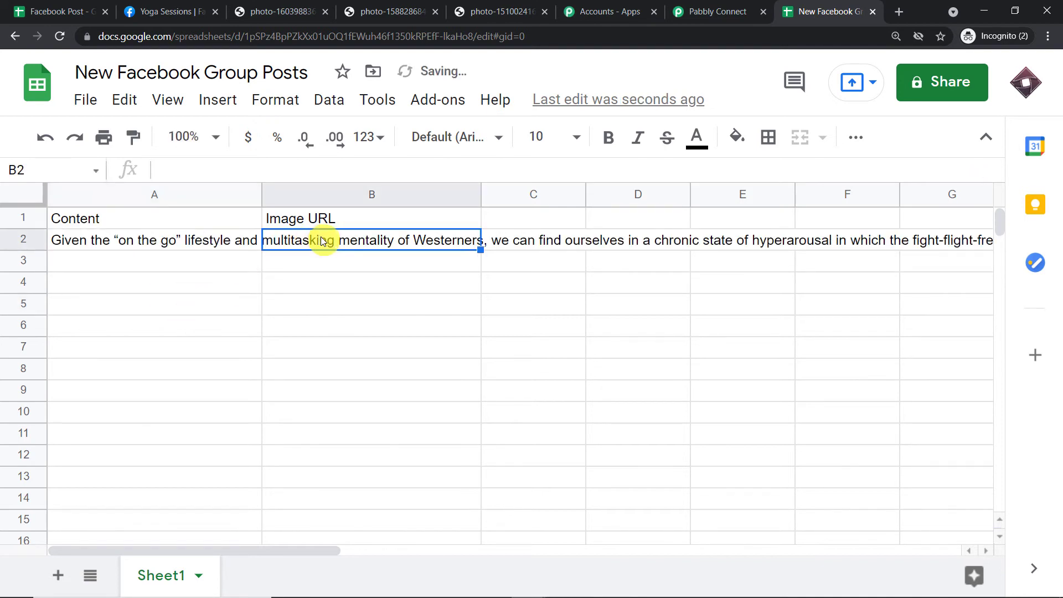
{"action": "left_click", "coordinate": [477, 11]}
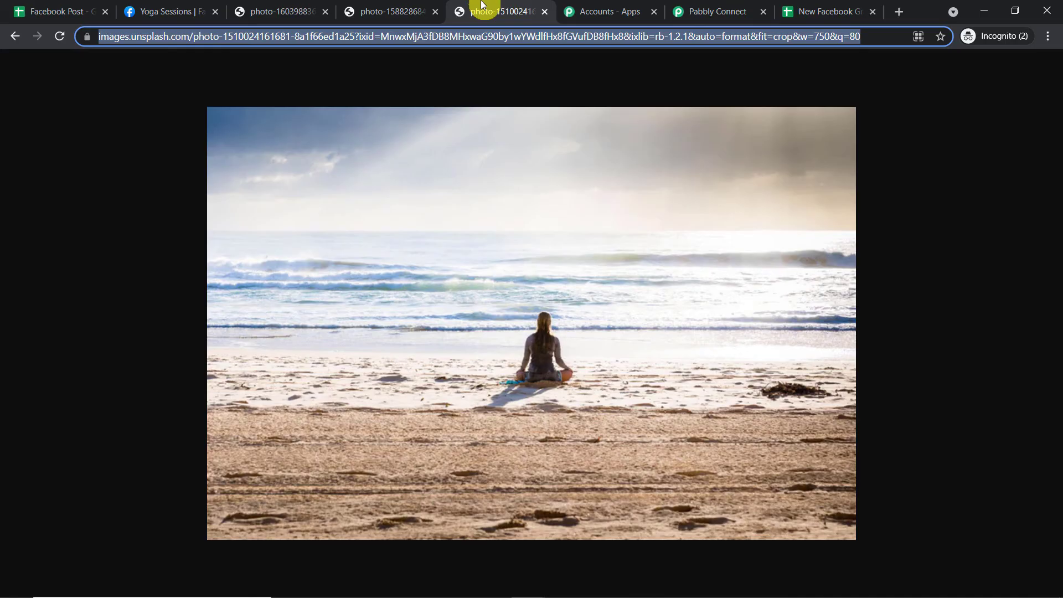
{"action": "left_click", "coordinate": [393, 8]}
{"action": "left_click", "coordinate": [403, 37]}
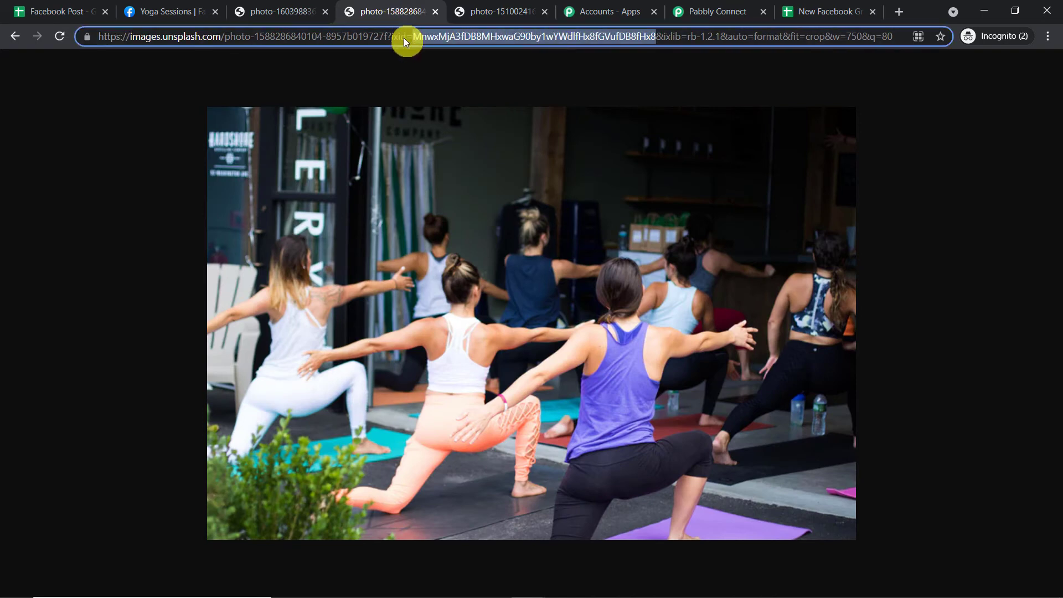
{"action": "left_click", "coordinate": [404, 38]}
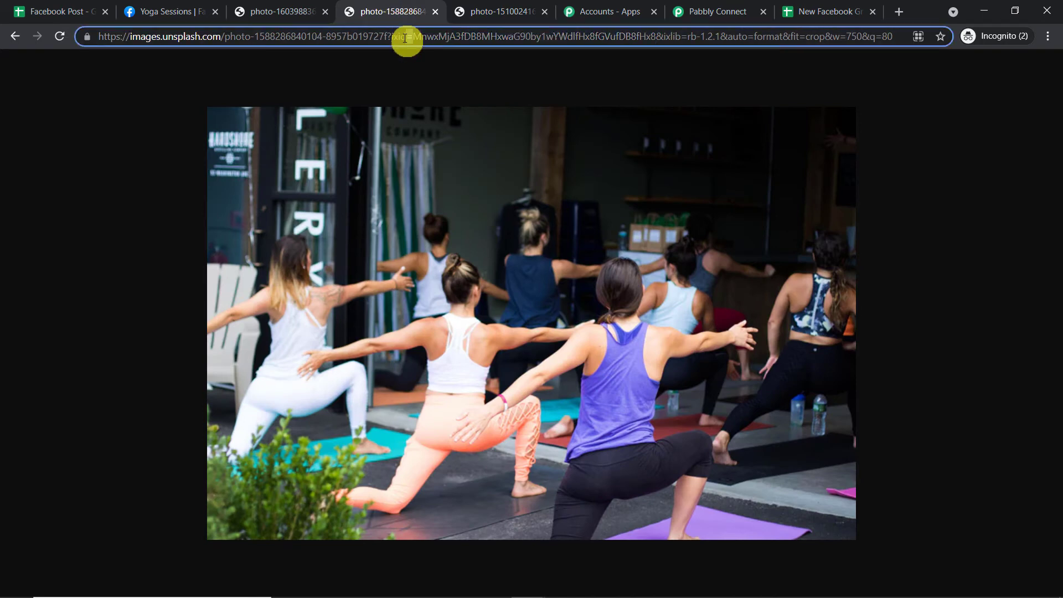
{"action": "double_click", "coordinate": [269, 41]}
{"action": "left_click", "coordinate": [268, 41]}
{"action": "right_click", "coordinate": [268, 41]}
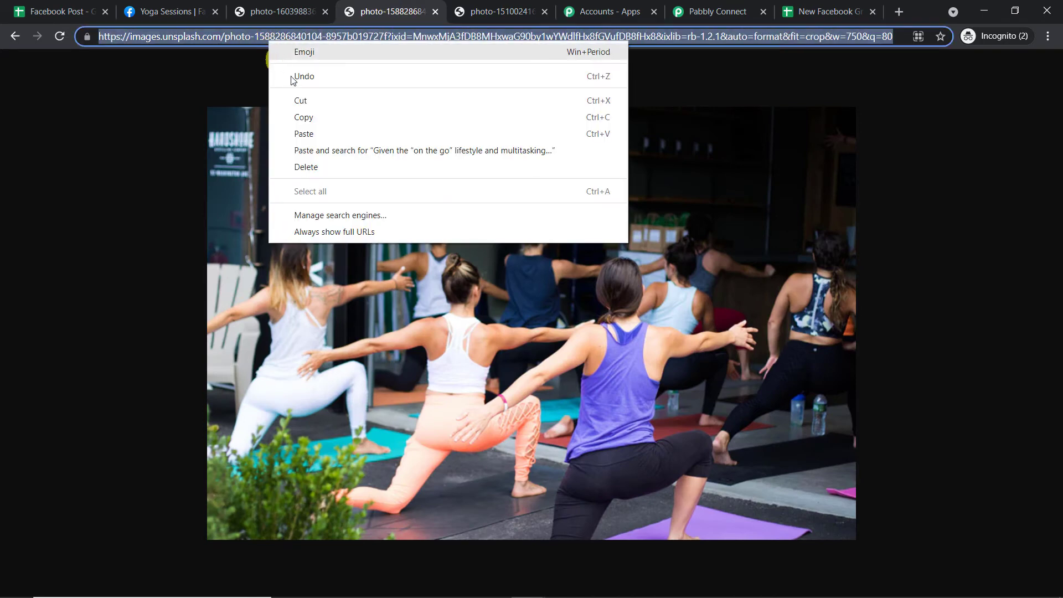
{"action": "left_click", "coordinate": [326, 116]}
Return to the New Facebook Group Posts spreadsheet and paste the copied image URL into B2 under Image URL.
{"action": "left_click", "coordinate": [849, 10]}
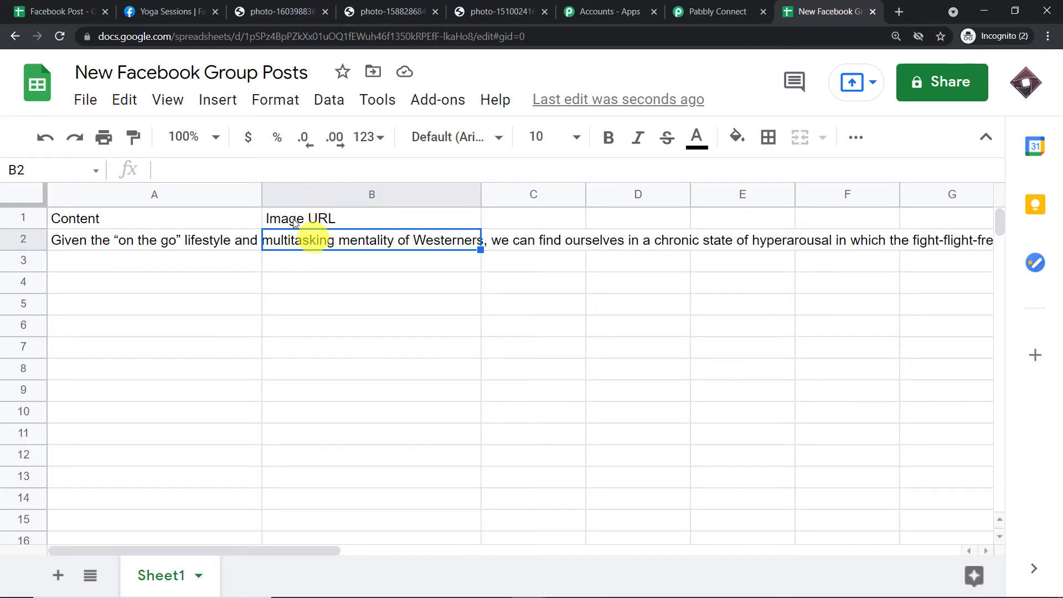
{"action": "left_click", "coordinate": [257, 167]}
{"action": "right_click", "coordinate": [257, 167]}
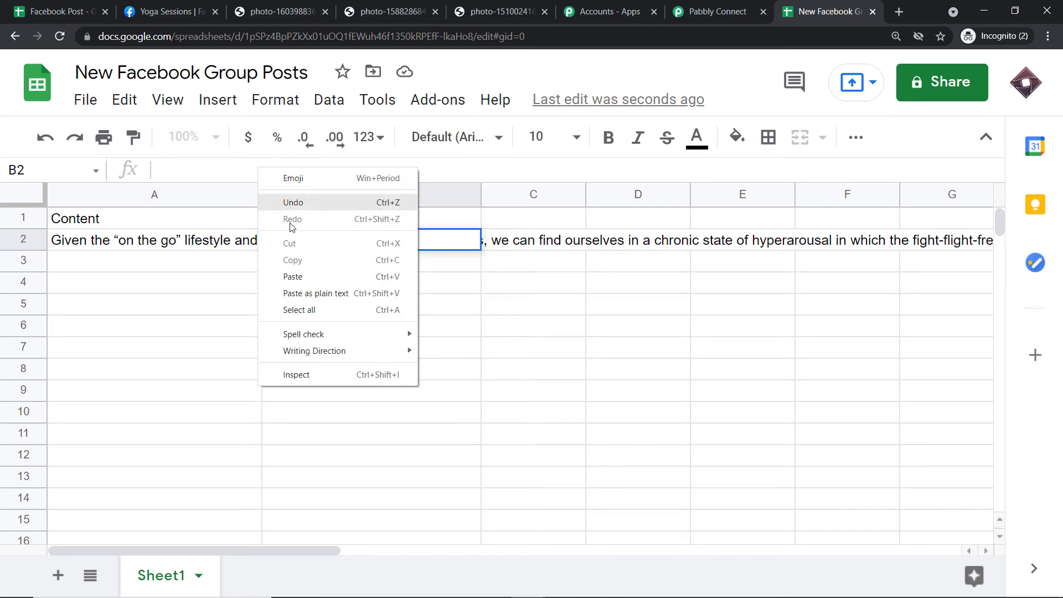
{"action": "left_click", "coordinate": [294, 275]}
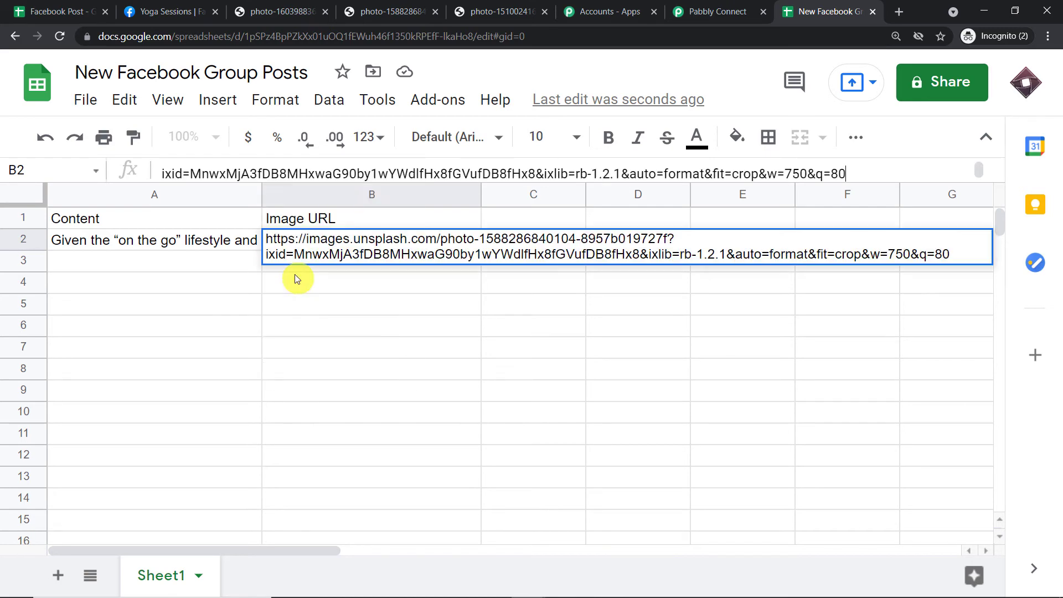
{"action": "left_click", "coordinate": [162, 299]}
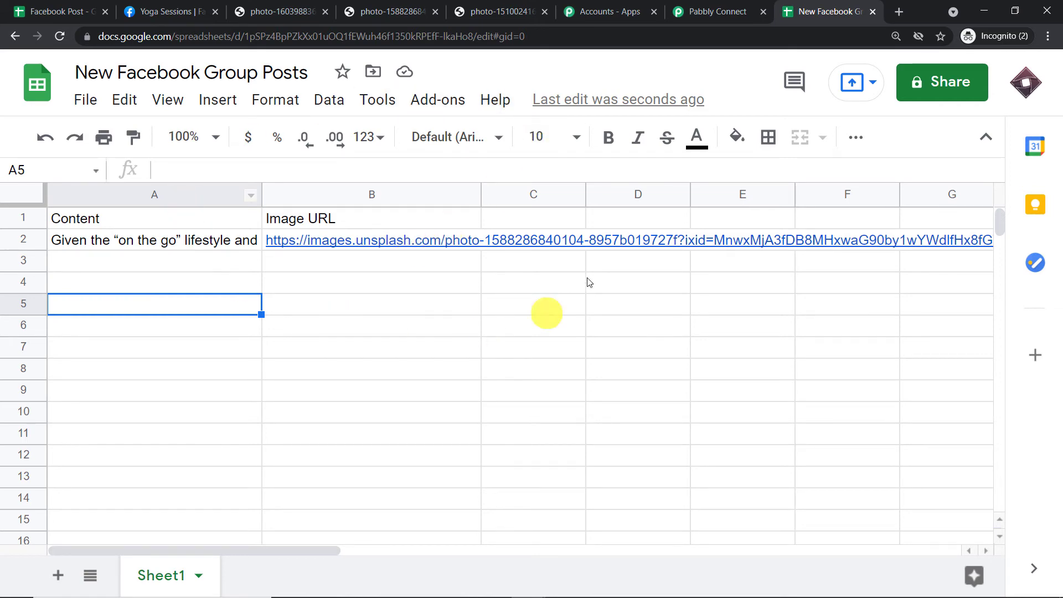
Examine the full Content value in Pabbly Connect's captured webhook response and compare it with A2 in the spreadsheet.
{"action": "left_click", "coordinate": [712, 6]}
{"action": "scroll", "coordinate": [698, 265], "scroll_direction": "down", "scroll_amount": 3}
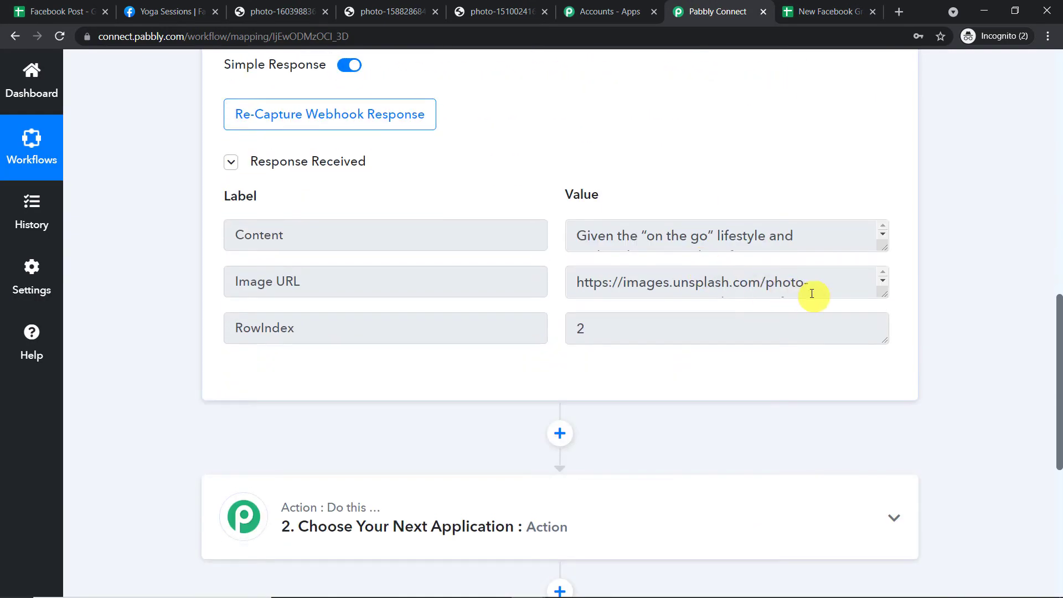
{"action": "left_click_drag", "start_coordinate": [882, 246], "coordinate": [884, 418]}
{"action": "left_click_drag", "start_coordinate": [766, 356], "coordinate": [572, 208]}
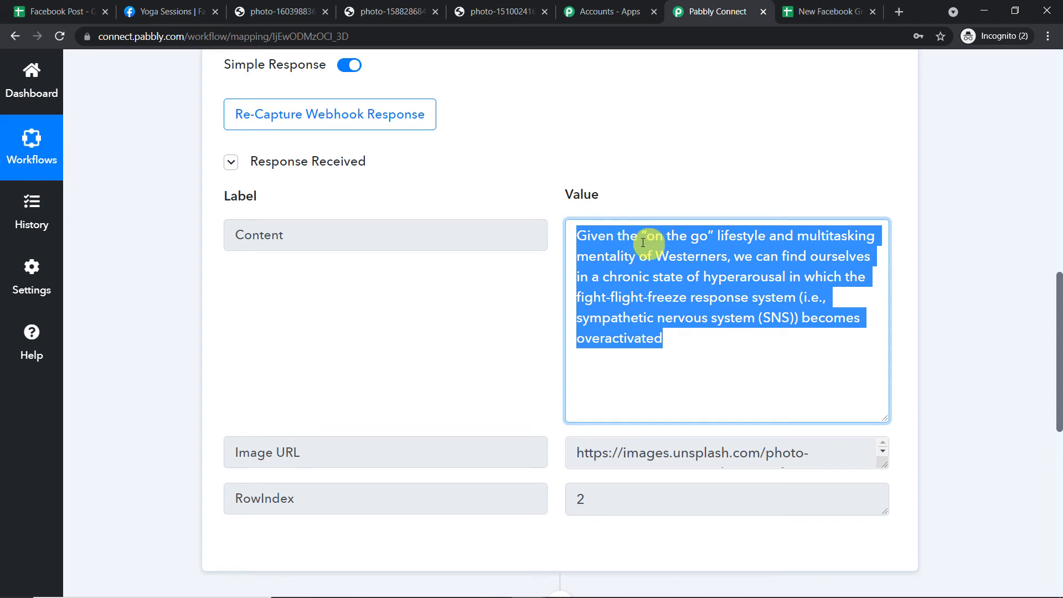
{"action": "left_click", "coordinate": [797, 11]}
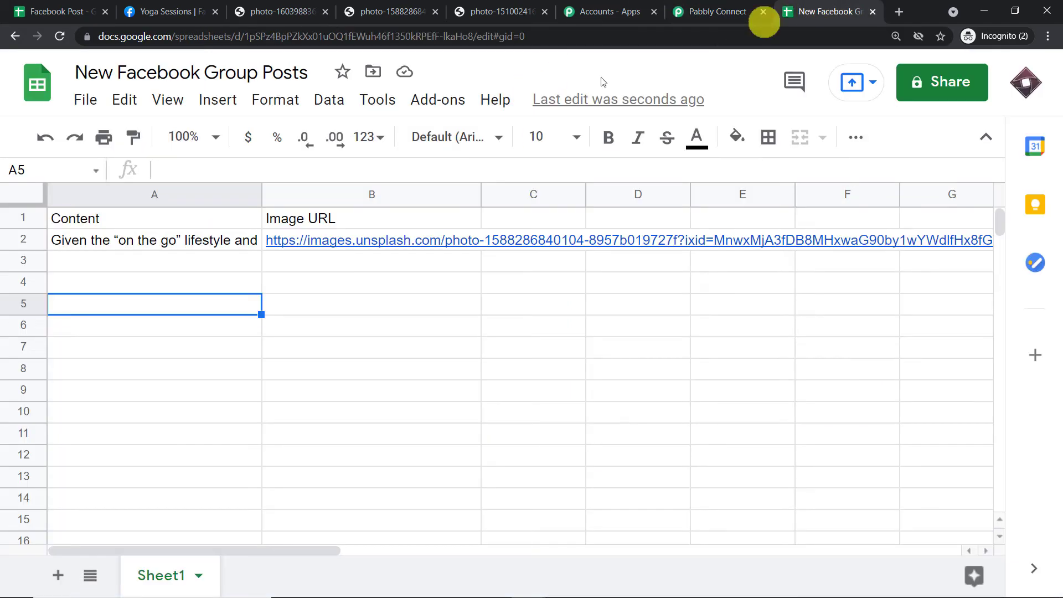
{"action": "left_click", "coordinate": [108, 239]}
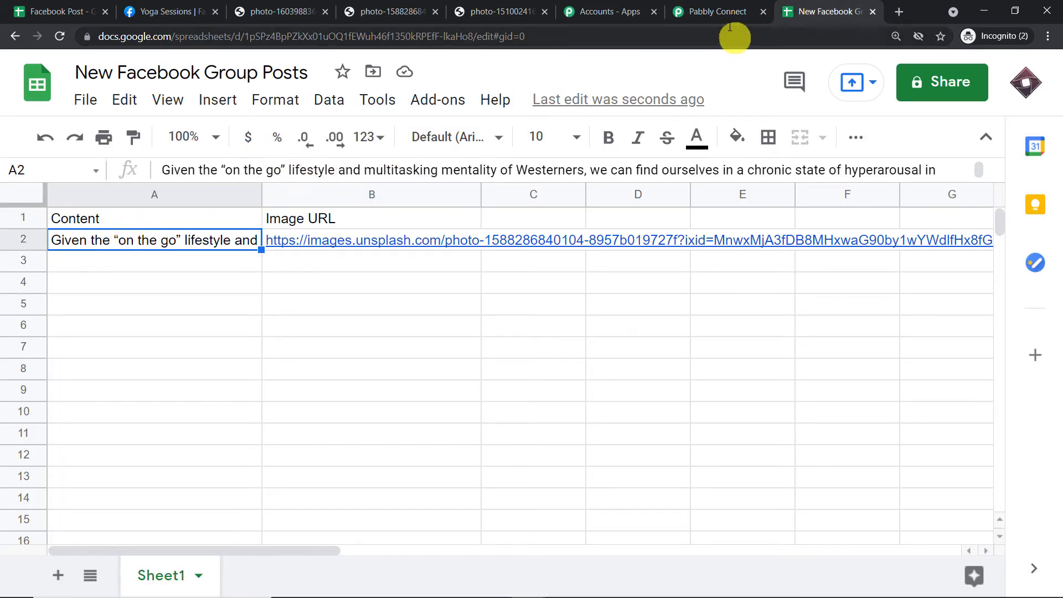
{"action": "left_click", "coordinate": [705, 11]}
Expand the Image URL value in the captured response, copy it, and open it in a new browser tab to check the picture.
{"action": "scroll", "coordinate": [679, 343], "scroll_direction": "down", "scroll_amount": 3}
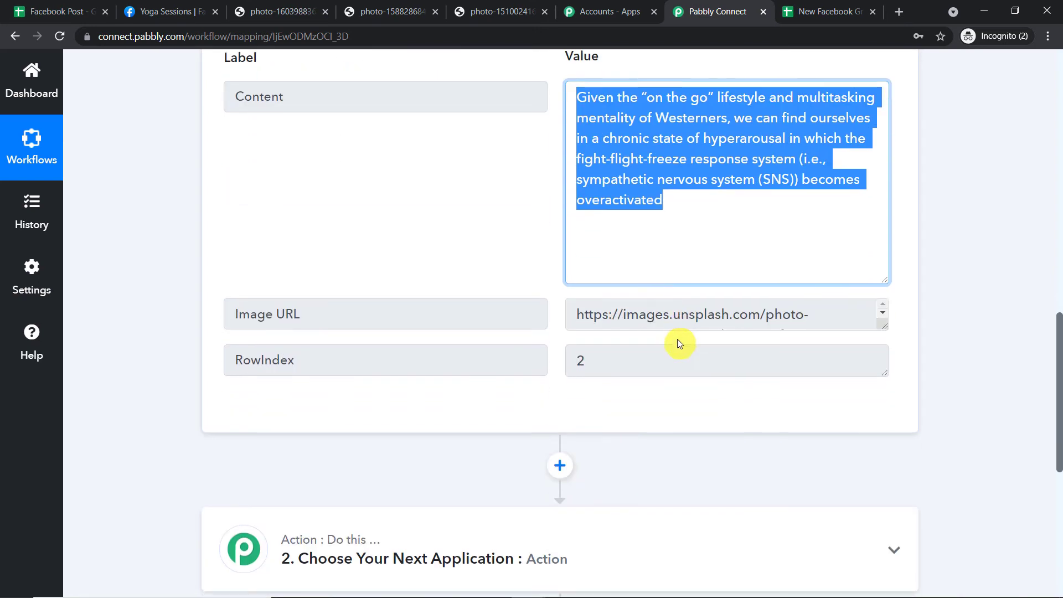
{"action": "left_click", "coordinate": [769, 319]}
{"action": "left_click_drag", "start_coordinate": [883, 326], "coordinate": [899, 460]}
{"action": "left_click_drag", "start_coordinate": [868, 408], "coordinate": [495, 313]}
{"action": "right_click", "coordinate": [607, 337]}
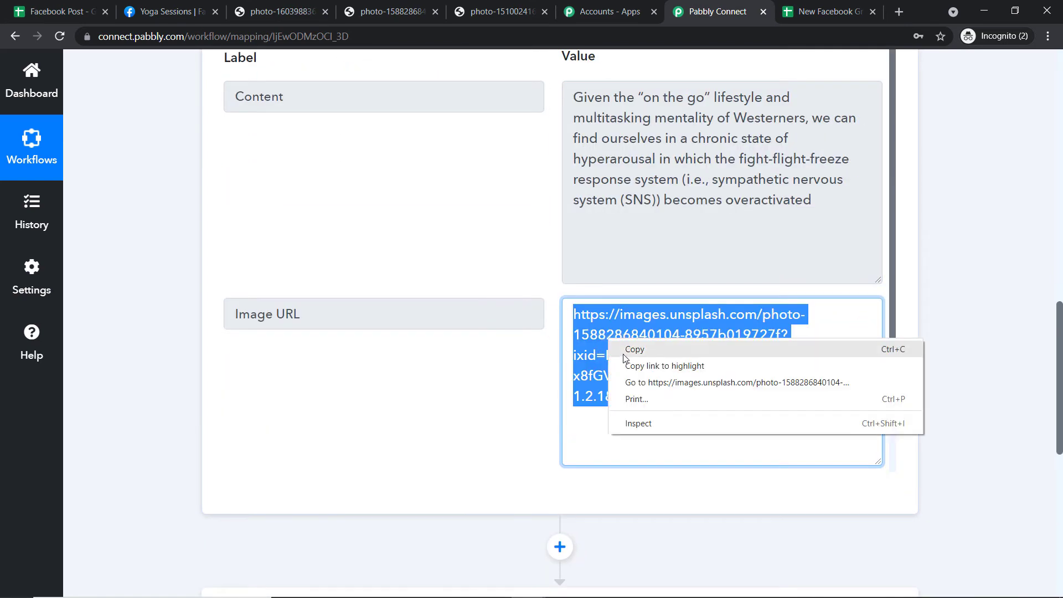
{"action": "left_click", "coordinate": [624, 350]}
{"action": "left_click", "coordinate": [898, 14]}
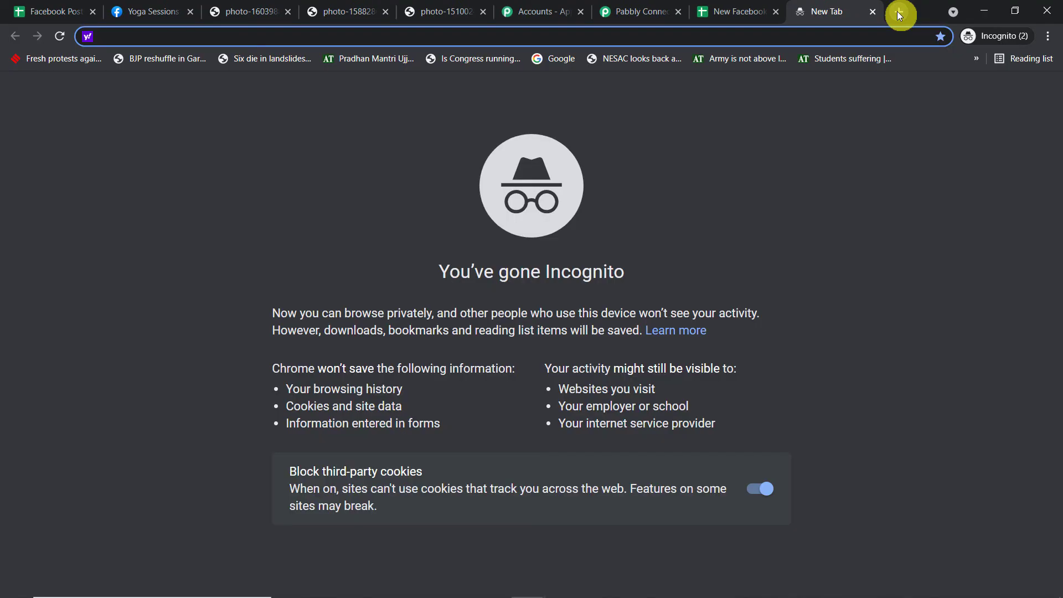
{"action": "key", "text": "ctrl+v"}
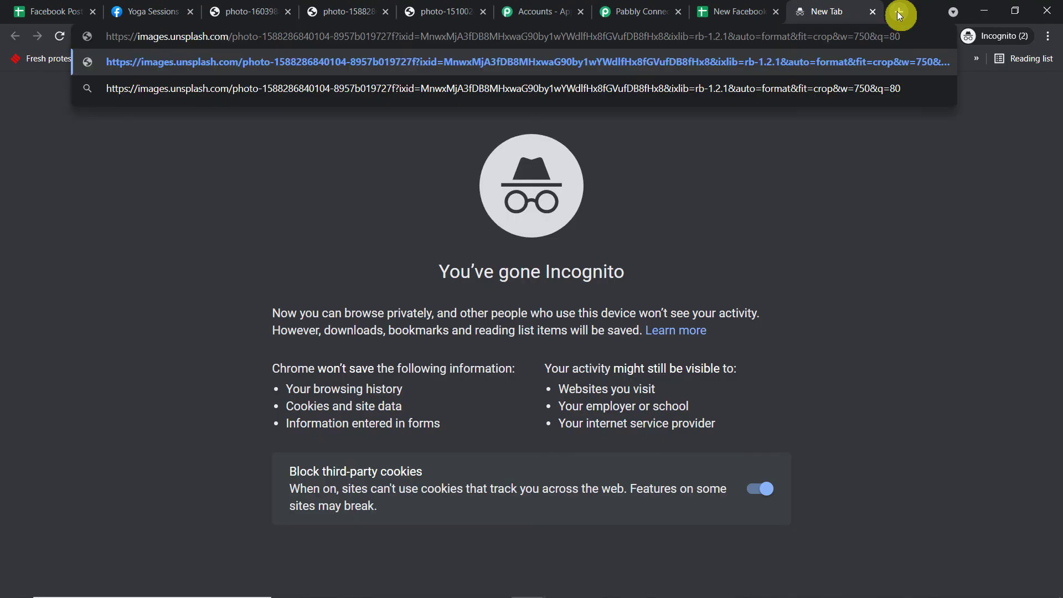
{"action": "key", "text": "Return"}
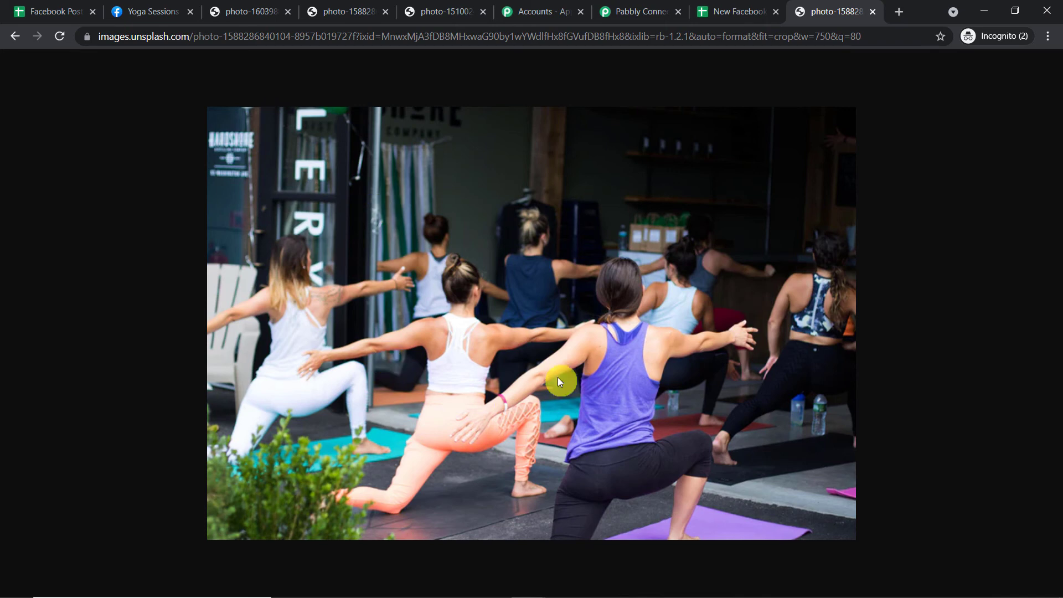
Return to the Pabbly Connect workflow, search the action apps for 'face', and choose Facebook Groups as the second application.
{"action": "left_click", "coordinate": [663, 5]}
{"action": "scroll", "coordinate": [635, 183], "scroll_direction": "up", "scroll_amount": 1}
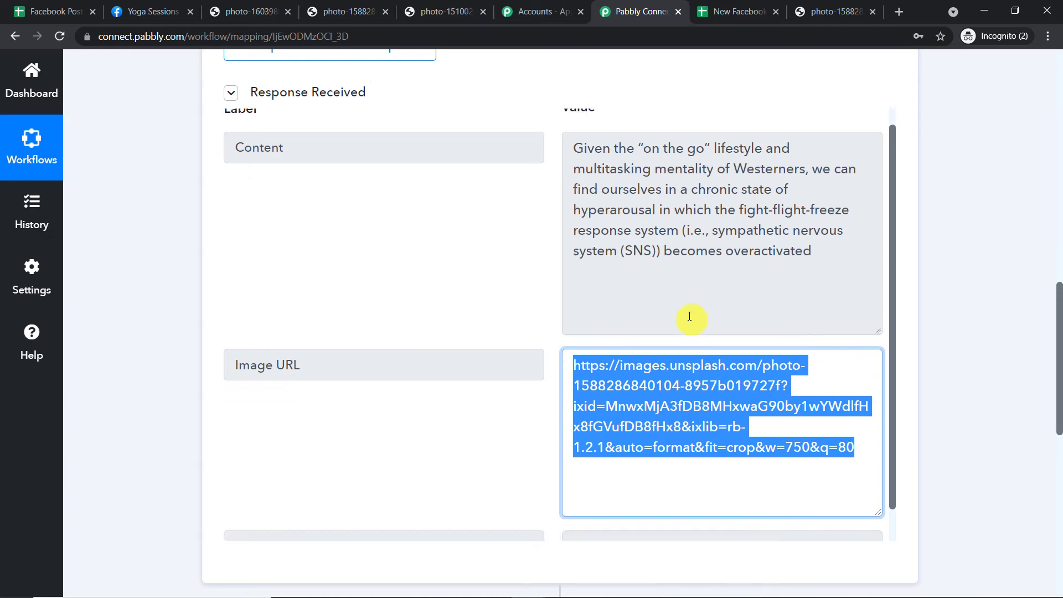
{"action": "scroll", "coordinate": [692, 315], "scroll_direction": "down", "scroll_amount": 1}
{"action": "left_click_drag", "start_coordinate": [1057, 312], "coordinate": [1057, 439]}
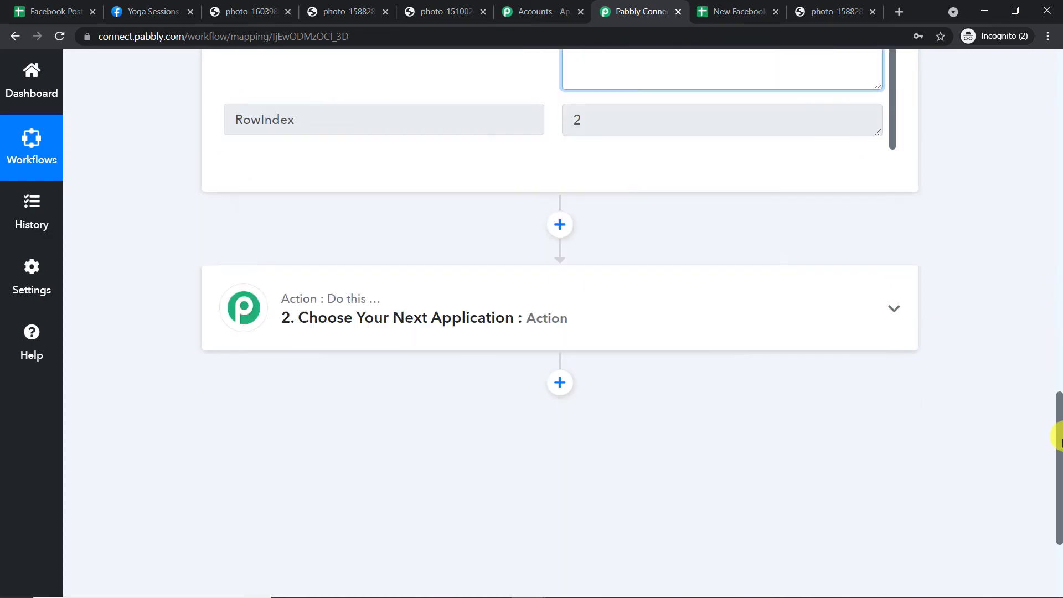
{"action": "left_click", "coordinate": [428, 126]}
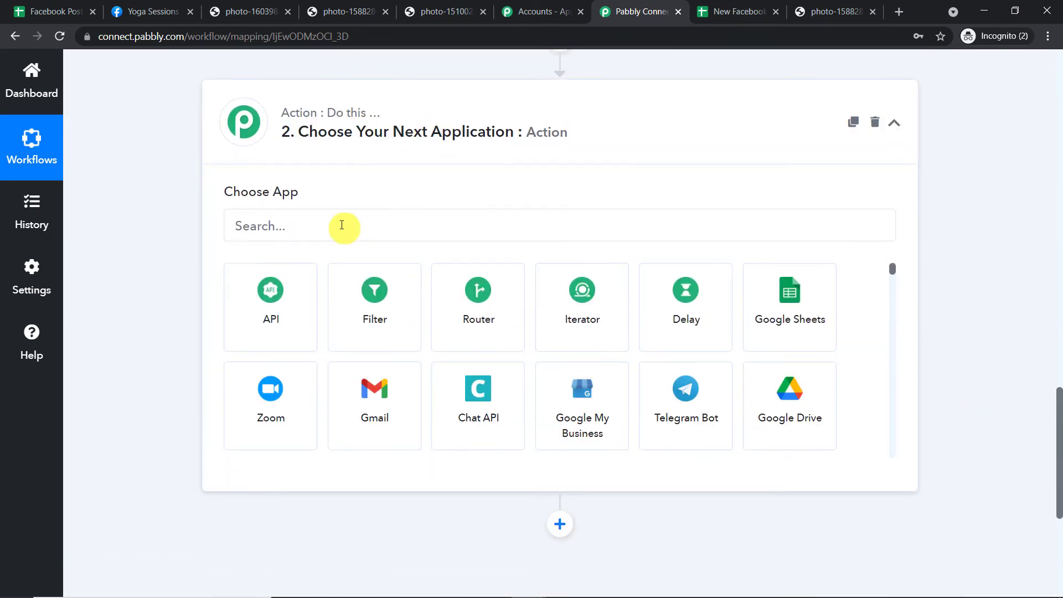
{"action": "left_click", "coordinate": [340, 224]}
{"action": "type", "text": "face"}
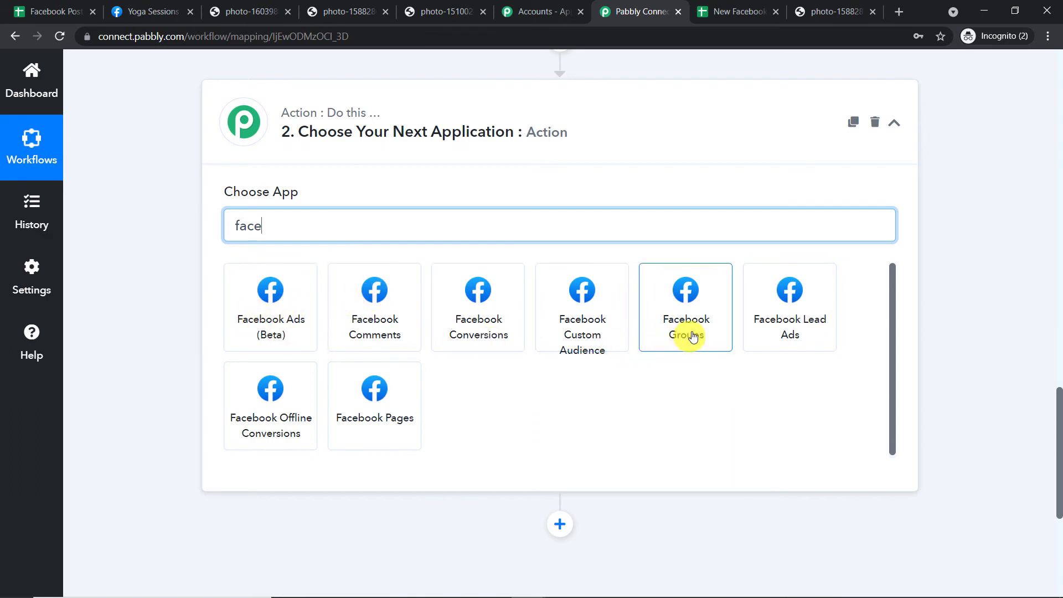
{"action": "left_click", "coordinate": [691, 297]}
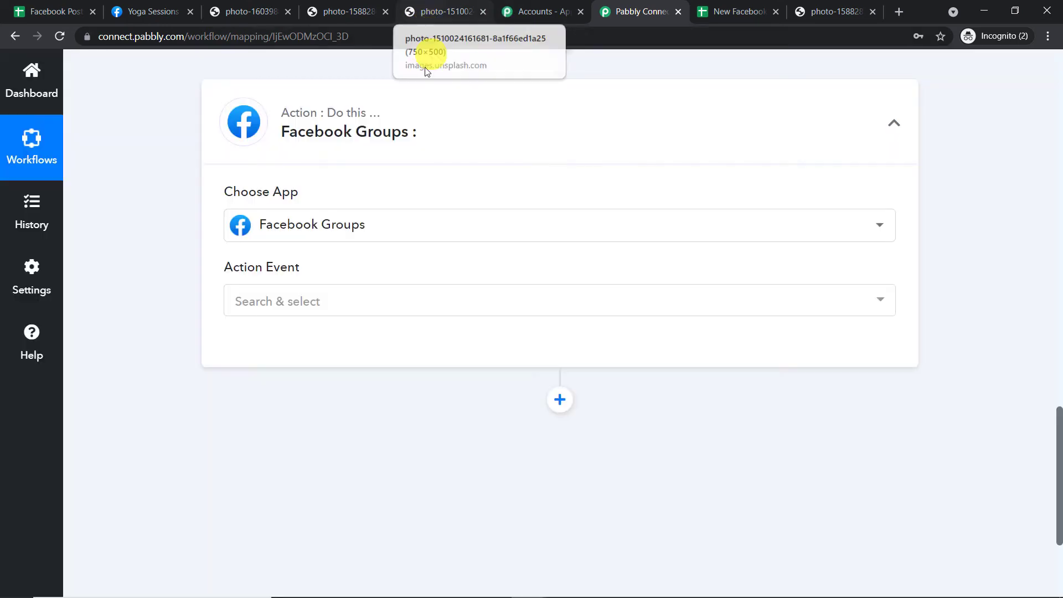
Set the Facebook Groups action event to Post Message and authorize a new Facebook Groups connection.
{"action": "left_click", "coordinate": [393, 298]}
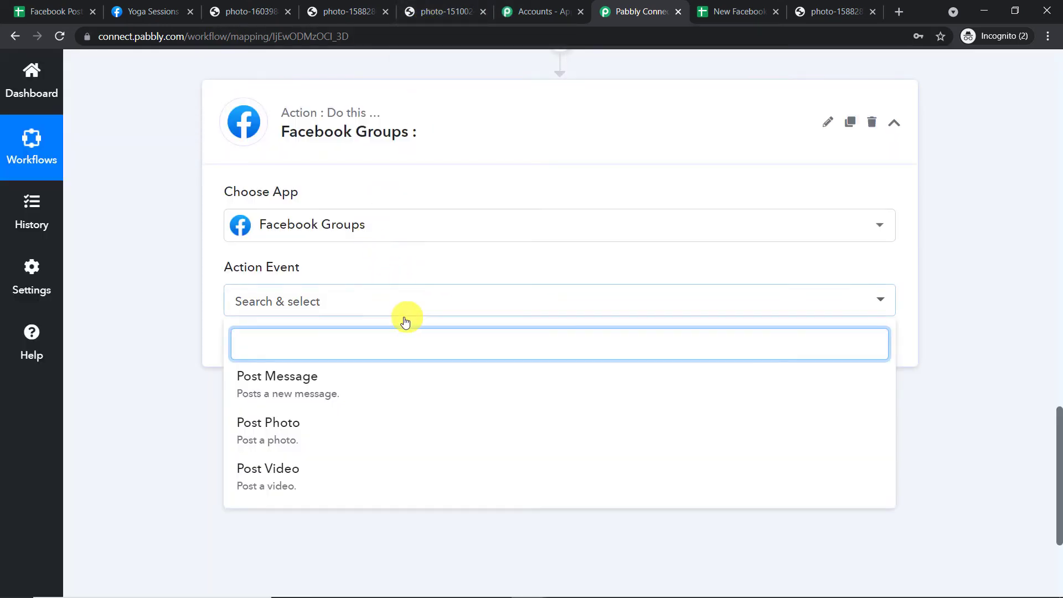
{"action": "left_click", "coordinate": [382, 387]}
{"action": "left_click", "coordinate": [273, 347]}
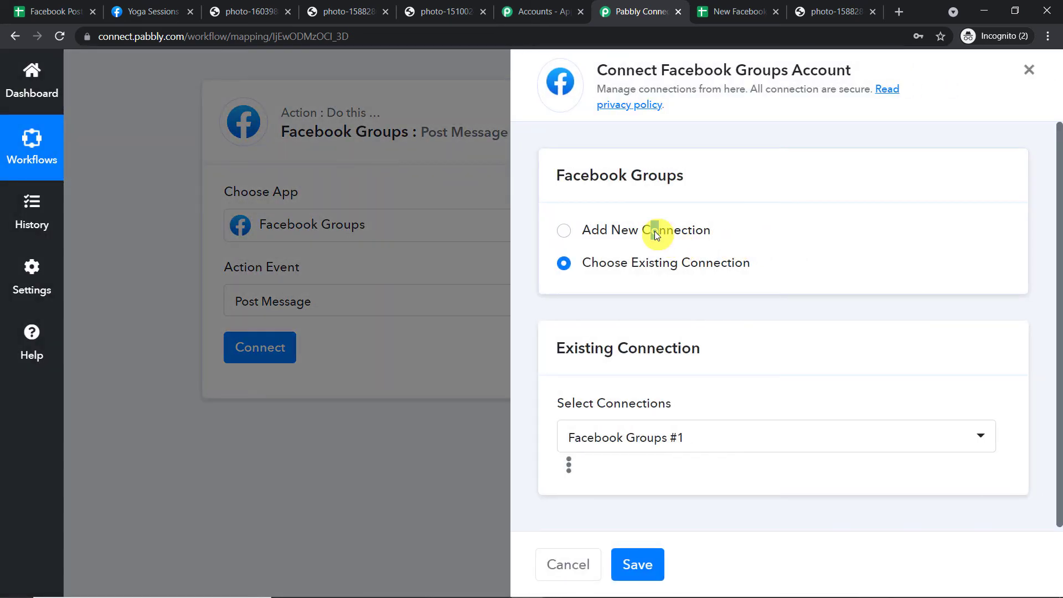
{"action": "left_click", "coordinate": [565, 230]}
{"action": "left_click", "coordinate": [653, 415]}
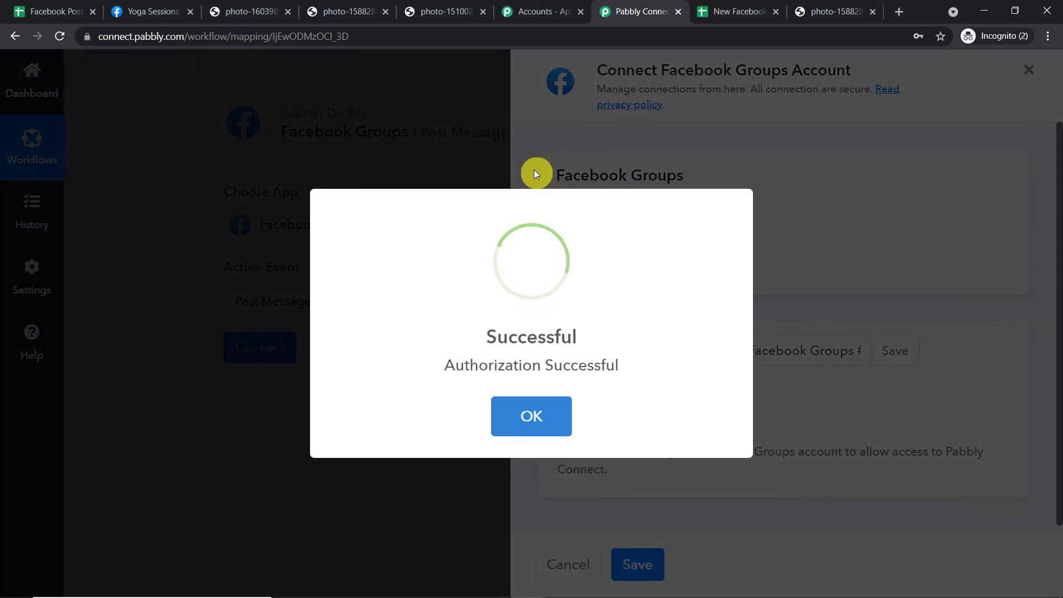
Look through the available Facebook groups and choose Yoga Sessions as the group to post in.
{"action": "scroll", "coordinate": [543, 184], "scroll_direction": "down", "scroll_amount": 4}
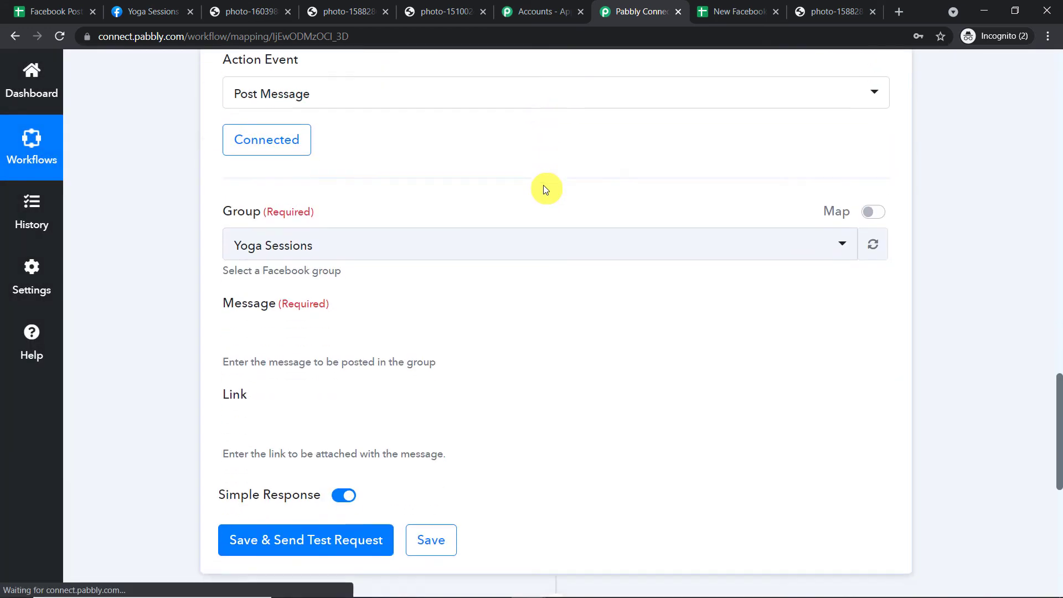
{"action": "scroll", "coordinate": [543, 188], "scroll_direction": "down", "scroll_amount": 1}
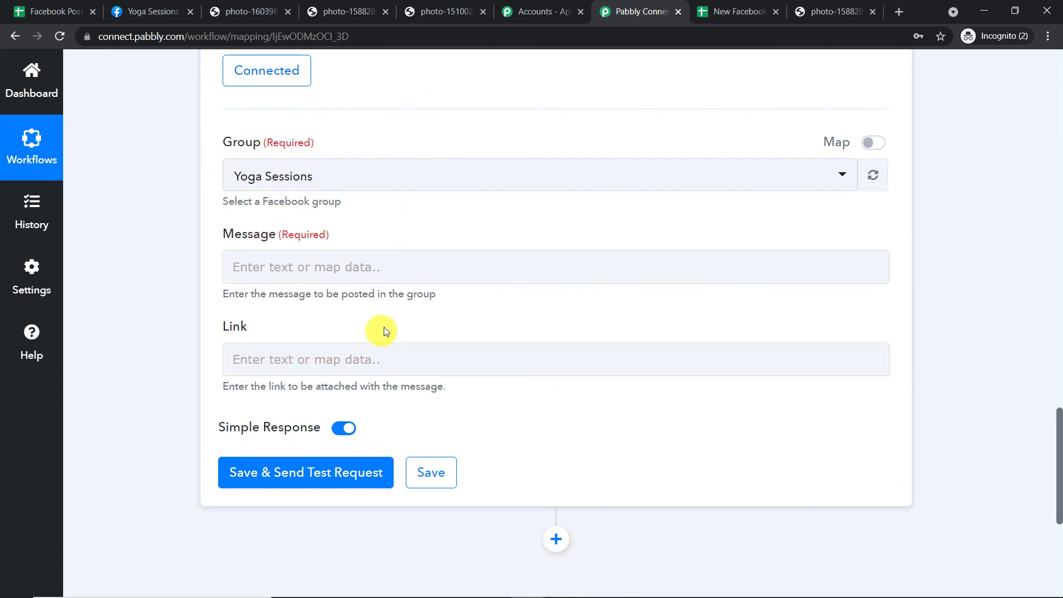
{"action": "left_click", "coordinate": [358, 183]}
{"action": "scroll", "coordinate": [513, 288], "scroll_direction": "down", "scroll_amount": 6}
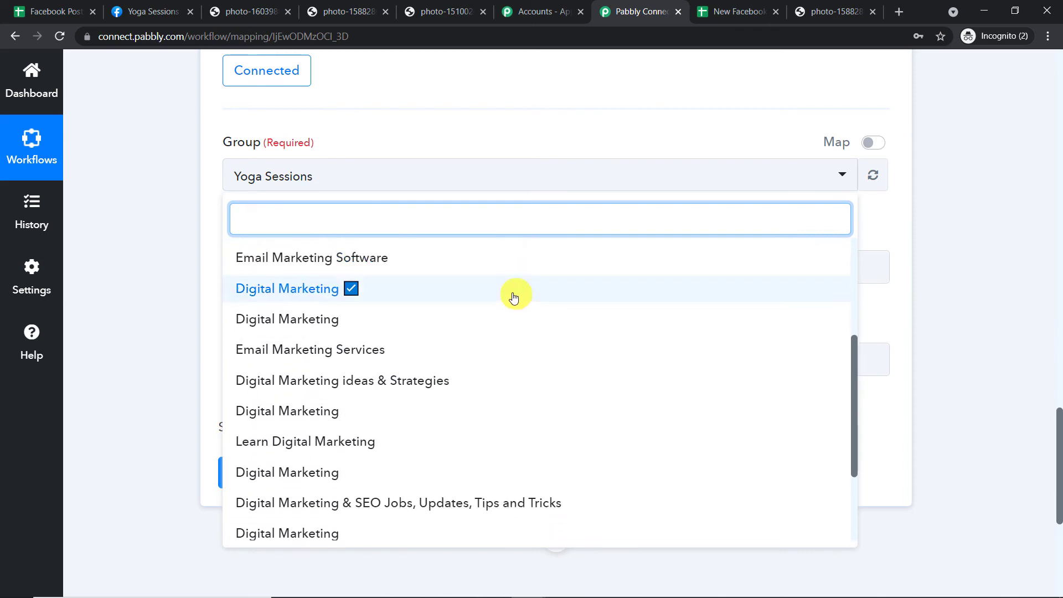
{"action": "scroll", "coordinate": [520, 310], "scroll_direction": "down", "scroll_amount": 2}
{"action": "scroll", "coordinate": [526, 298], "scroll_direction": "up", "scroll_amount": 6}
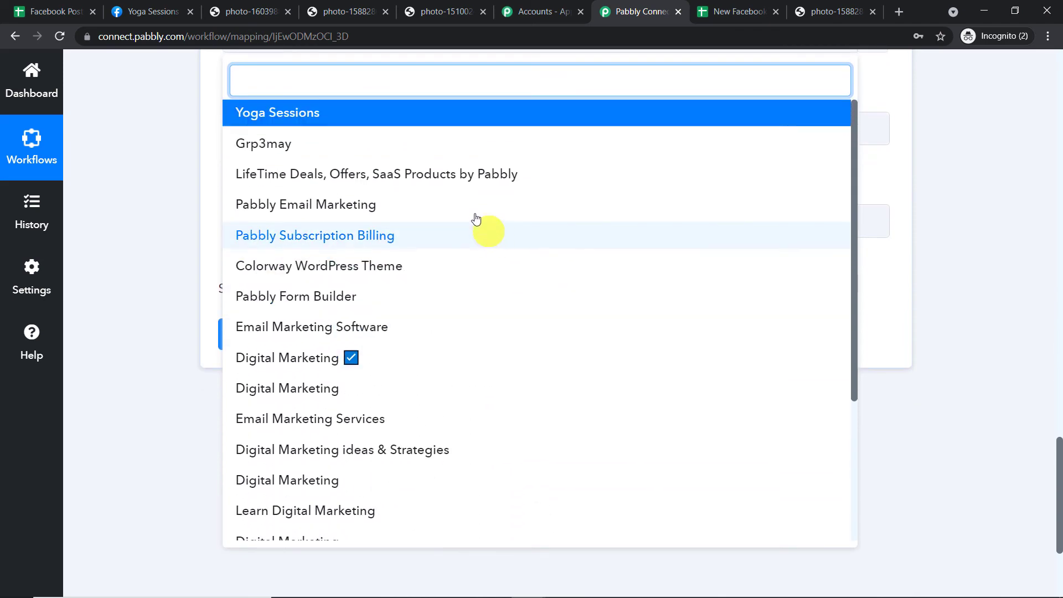
{"action": "left_click", "coordinate": [276, 115]}
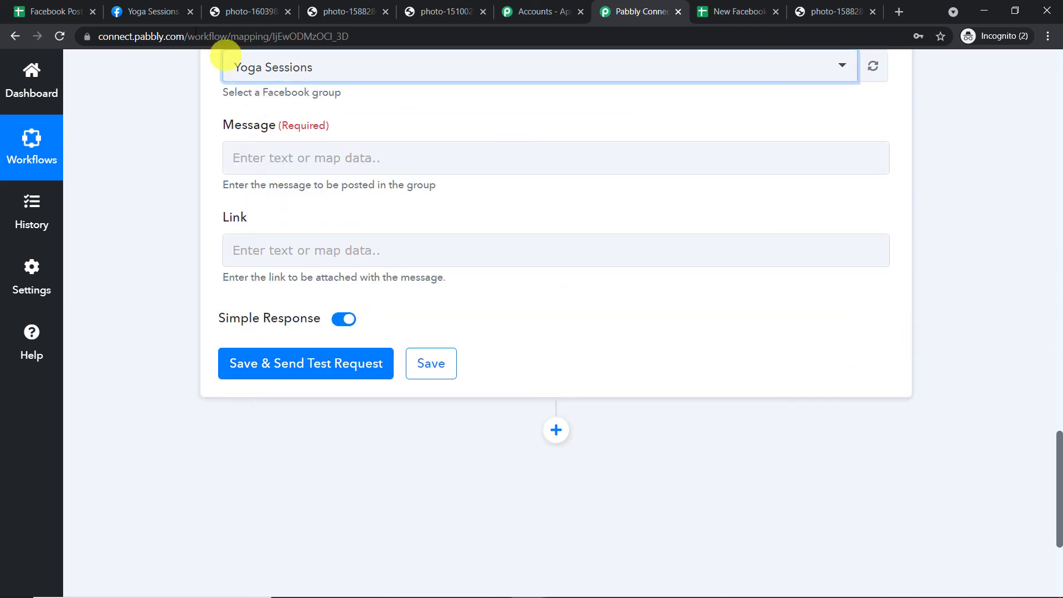
Check the Yoga Sessions group page on Facebook, and return to the group and message settings of the Pabbly Connect action.
{"action": "left_click", "coordinate": [146, 12]}
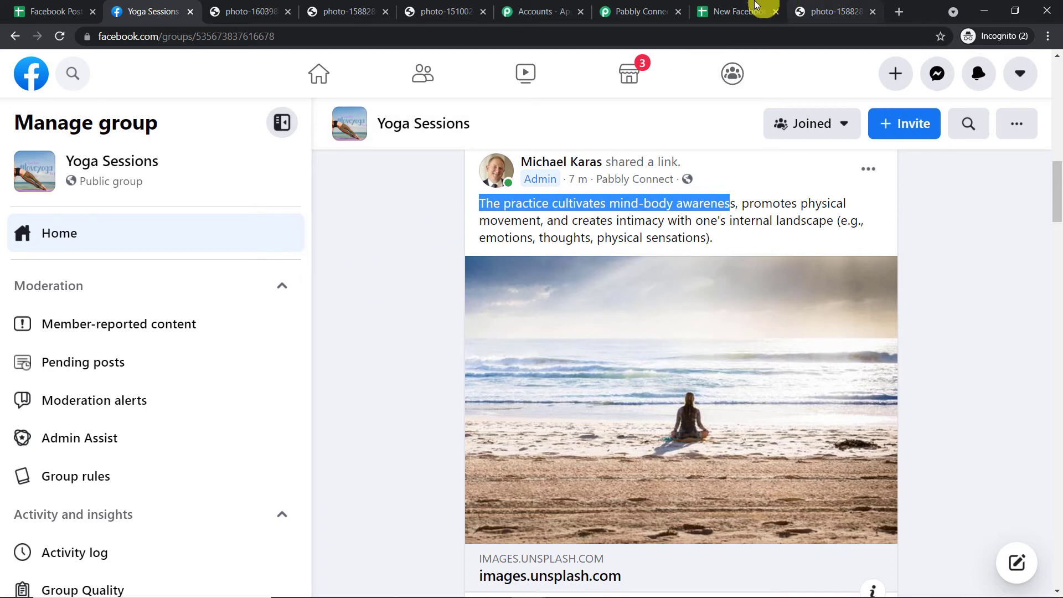
{"action": "left_click", "coordinate": [738, 12]}
{"action": "left_click", "coordinate": [624, 12]}
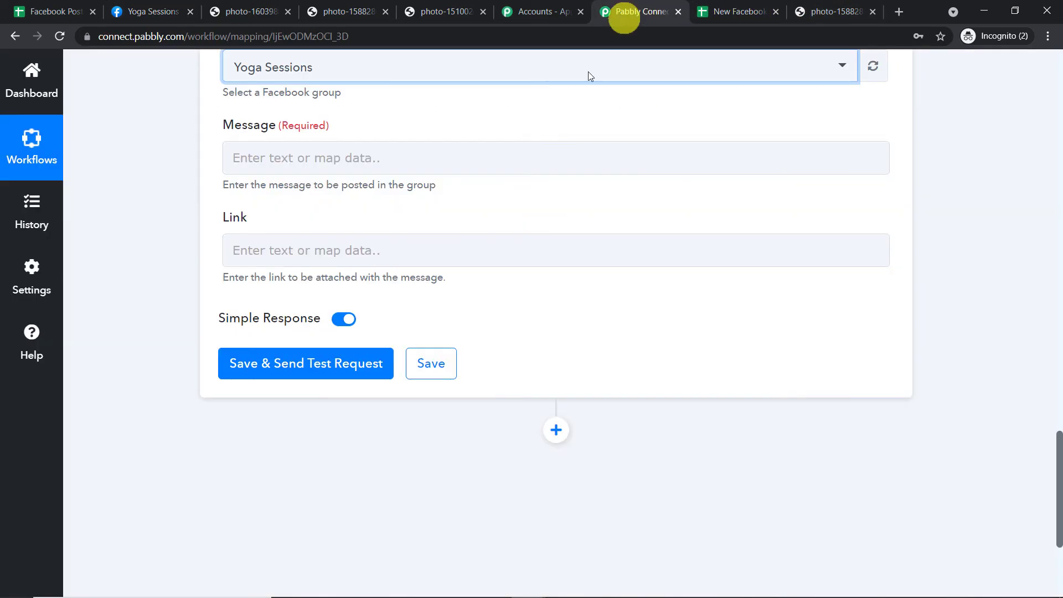
{"action": "scroll", "coordinate": [434, 233], "scroll_direction": "up", "scroll_amount": 4}
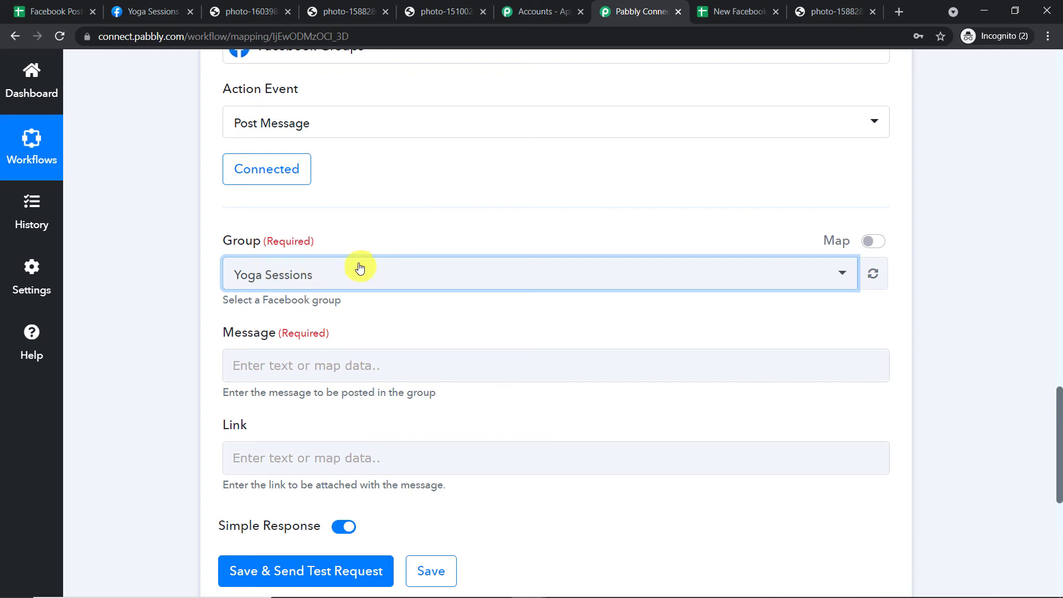
{"action": "scroll", "coordinate": [363, 268], "scroll_direction": "down", "scroll_amount": 3}
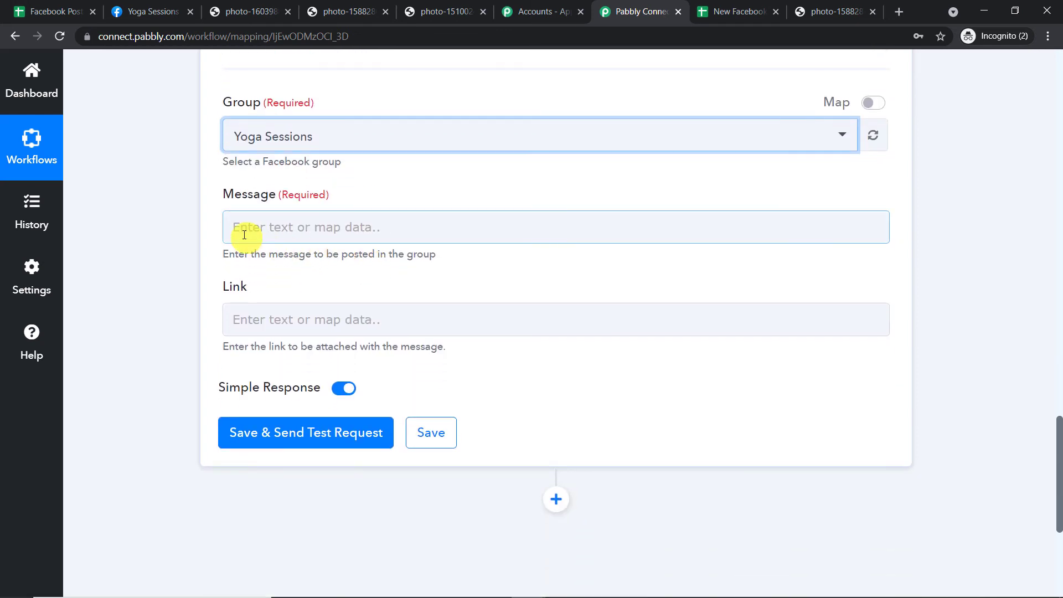
Review the Content and Image URL values received by the Google Sheets trigger, and return to the Facebook Groups message settings.
{"action": "left_click", "coordinate": [252, 231]}
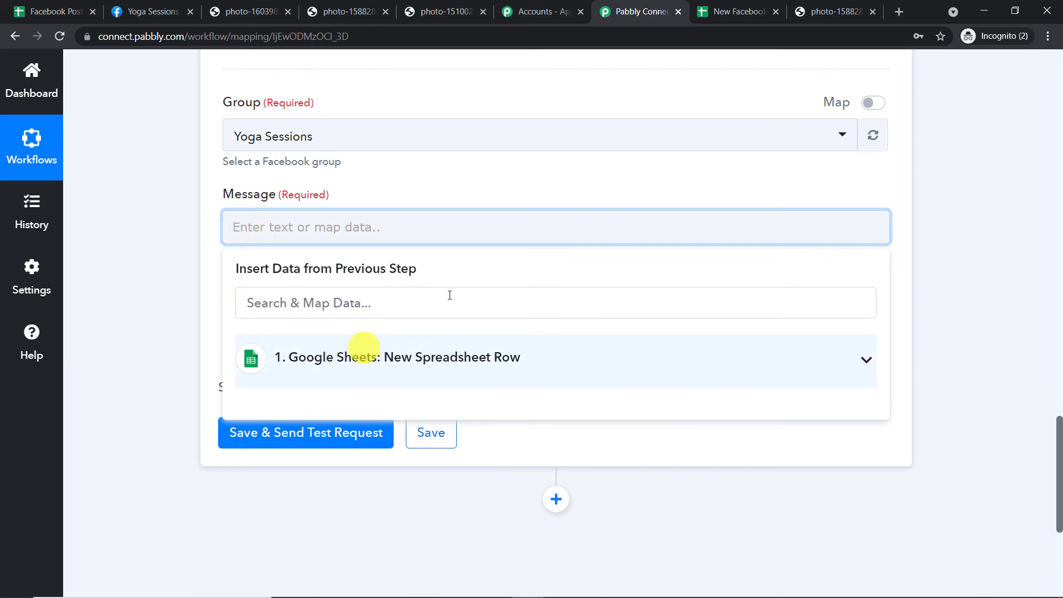
{"action": "left_click", "coordinate": [1039, 194]}
{"action": "scroll", "coordinate": [1040, 195], "scroll_direction": "up", "scroll_amount": 2}
{"action": "scroll", "coordinate": [1041, 194], "scroll_direction": "up", "scroll_amount": 10}
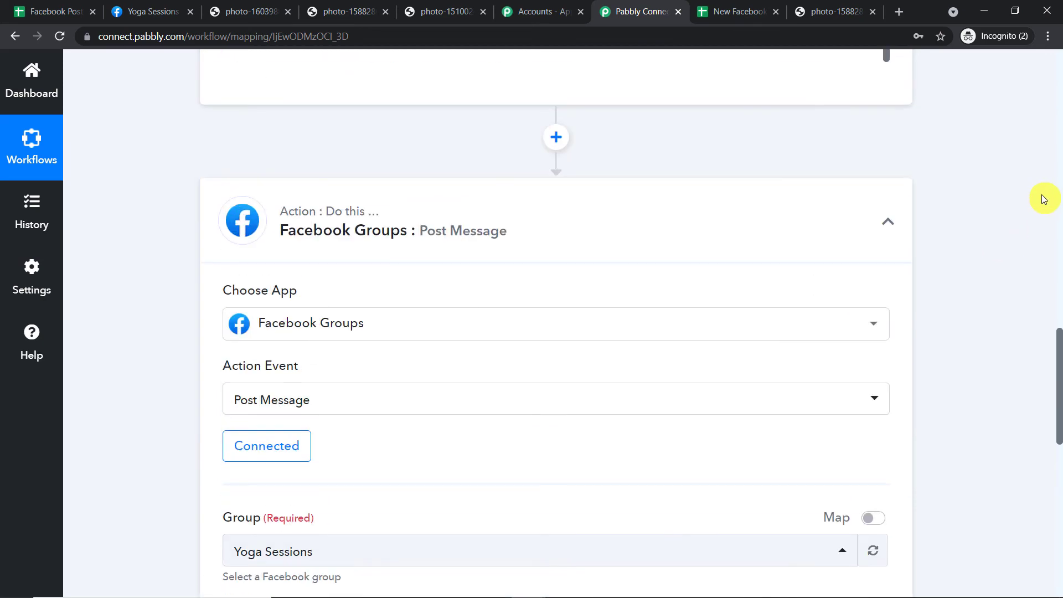
{"action": "scroll", "coordinate": [765, 180], "scroll_direction": "up", "scroll_amount": 3}
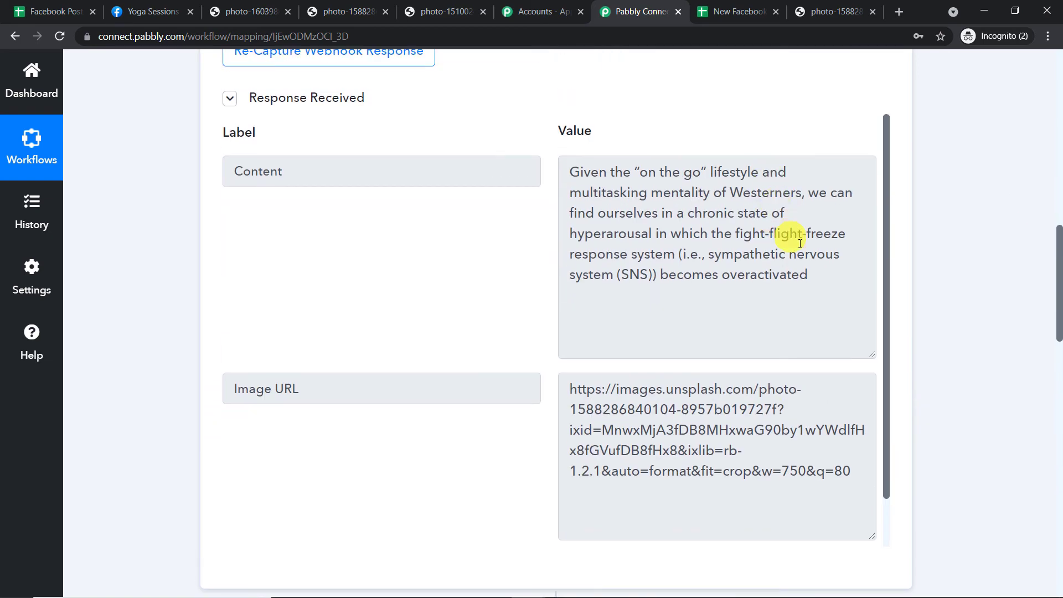
{"action": "left_click", "coordinate": [622, 174]}
{"action": "key", "text": "ctrl+a"}
{"action": "left_click_drag", "start_coordinate": [1058, 230], "coordinate": [1060, 445]}
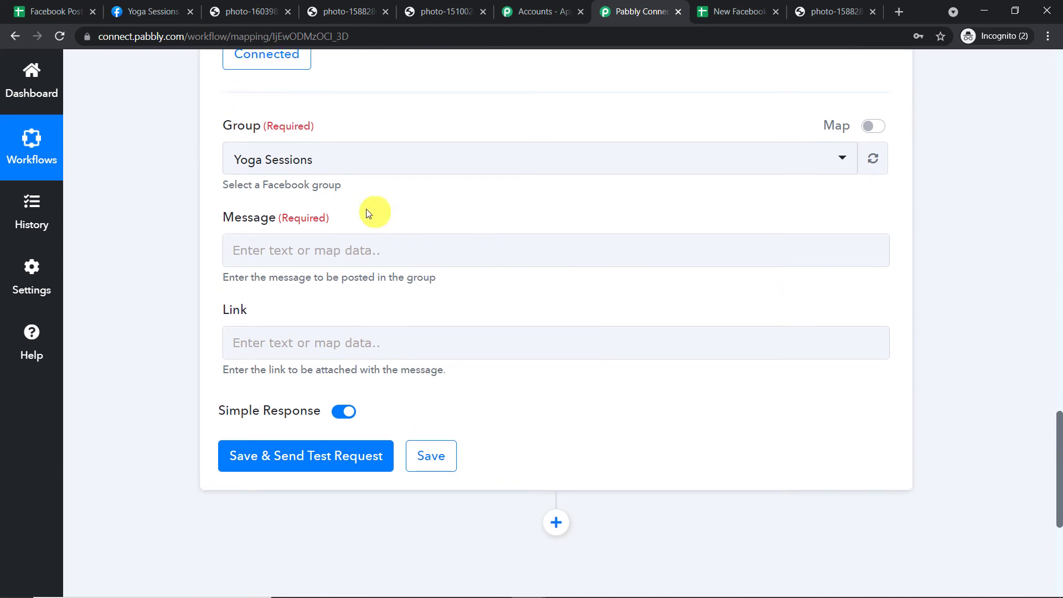
Map the Content value from the Google Sheets trigger into the Message field of the Facebook Groups action.
{"action": "left_click", "coordinate": [320, 251]}
{"action": "scroll", "coordinate": [451, 332], "scroll_direction": "down", "scroll_amount": 1}
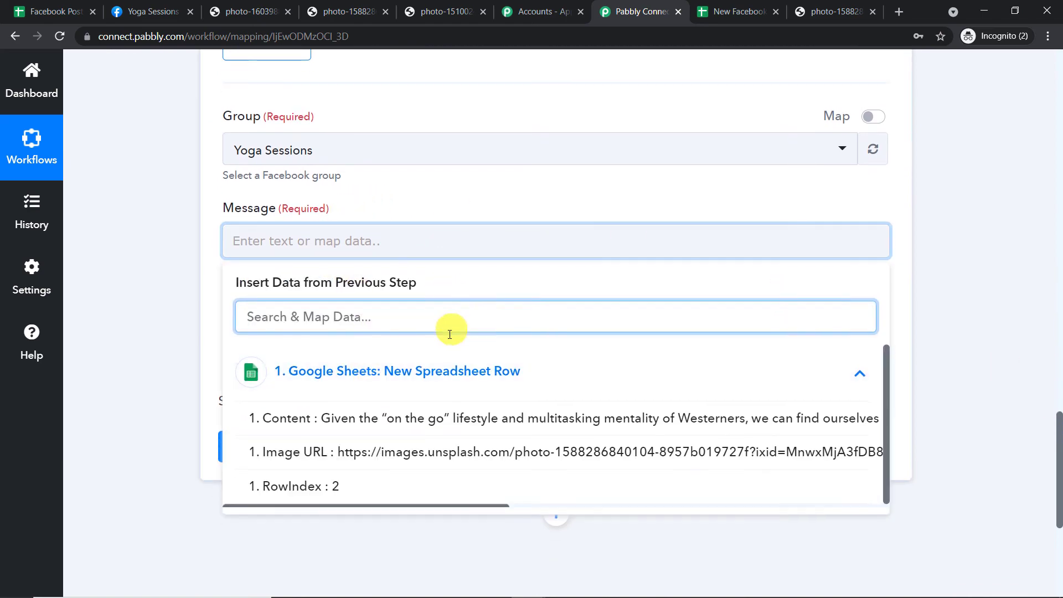
{"action": "left_click", "coordinate": [451, 361]}
{"action": "left_click", "coordinate": [567, 136]}
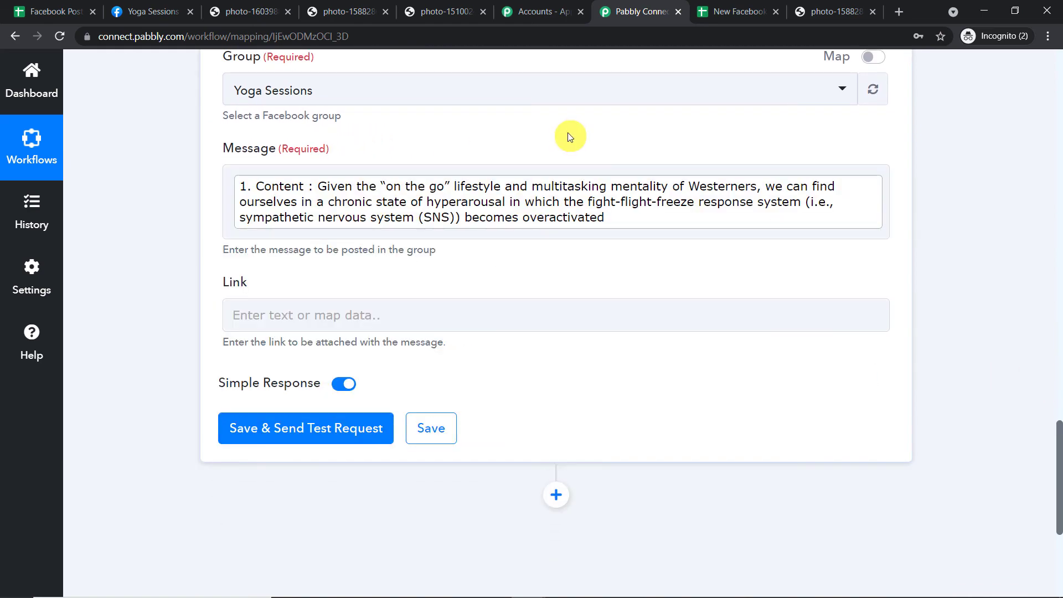
Map the Image URL value from the Google Sheets trigger into the action's Link field.
{"action": "scroll", "coordinate": [332, 164], "scroll_direction": "down", "scroll_amount": 1}
{"action": "left_click", "coordinate": [316, 173]}
{"action": "left_click", "coordinate": [337, 296]}
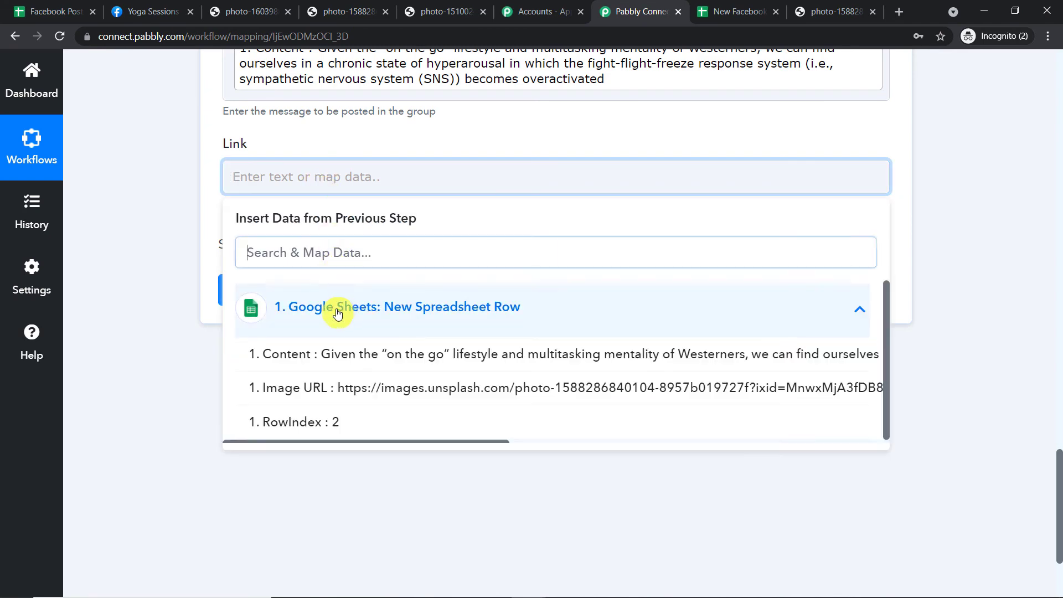
{"action": "left_click", "coordinate": [400, 390]}
{"action": "left_click", "coordinate": [492, 120]}
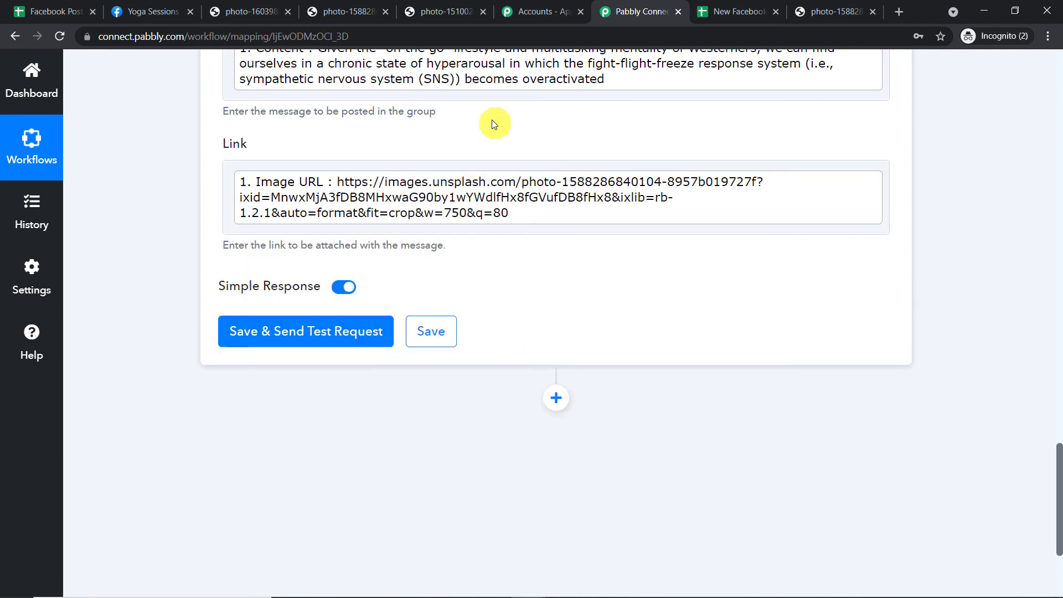
Save the Facebook Groups action with a test request and check the Id in the received response.
{"action": "scroll", "coordinate": [476, 133], "scroll_direction": "down", "scroll_amount": 2}
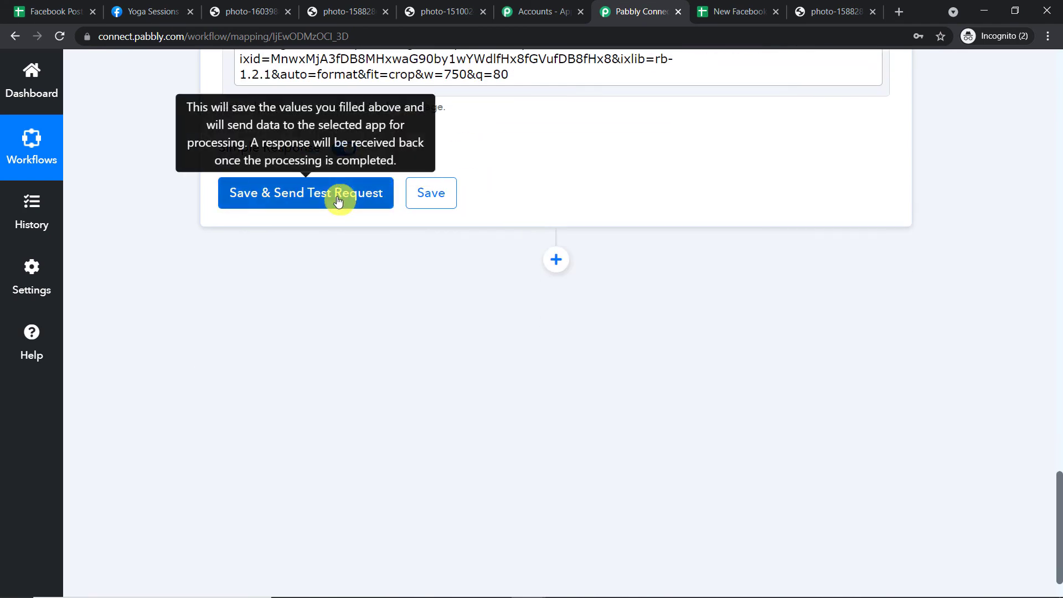
{"action": "left_click", "coordinate": [338, 200]}
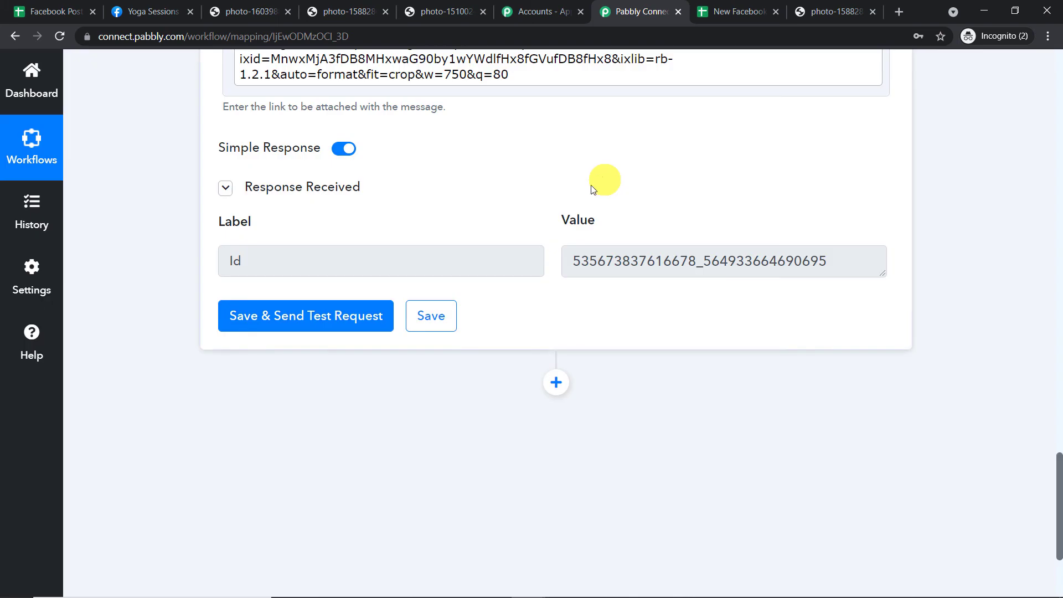
{"action": "left_click_drag", "start_coordinate": [825, 279], "coordinate": [314, 243]}
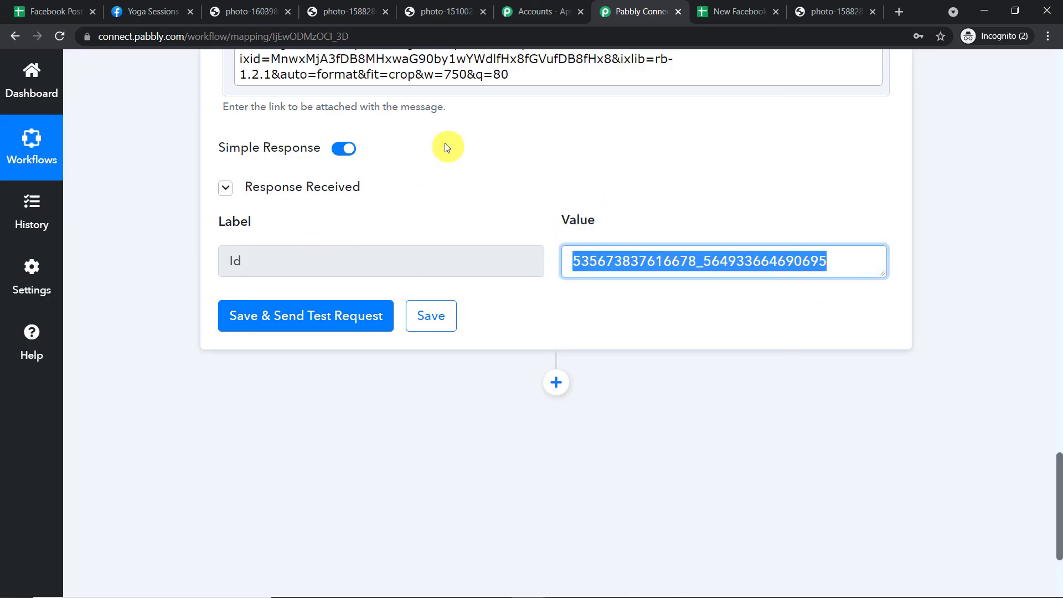
Reload the Yoga Sessions group page on Facebook and examine the text and image of the newest post.
{"action": "left_click", "coordinate": [152, 11]}
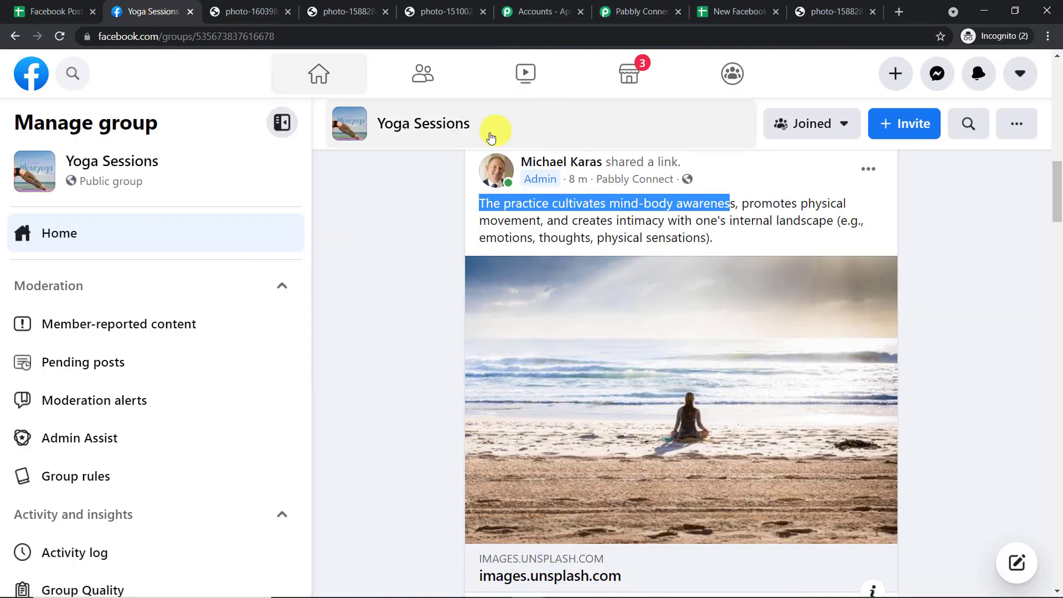
{"action": "left_click", "coordinate": [59, 36]}
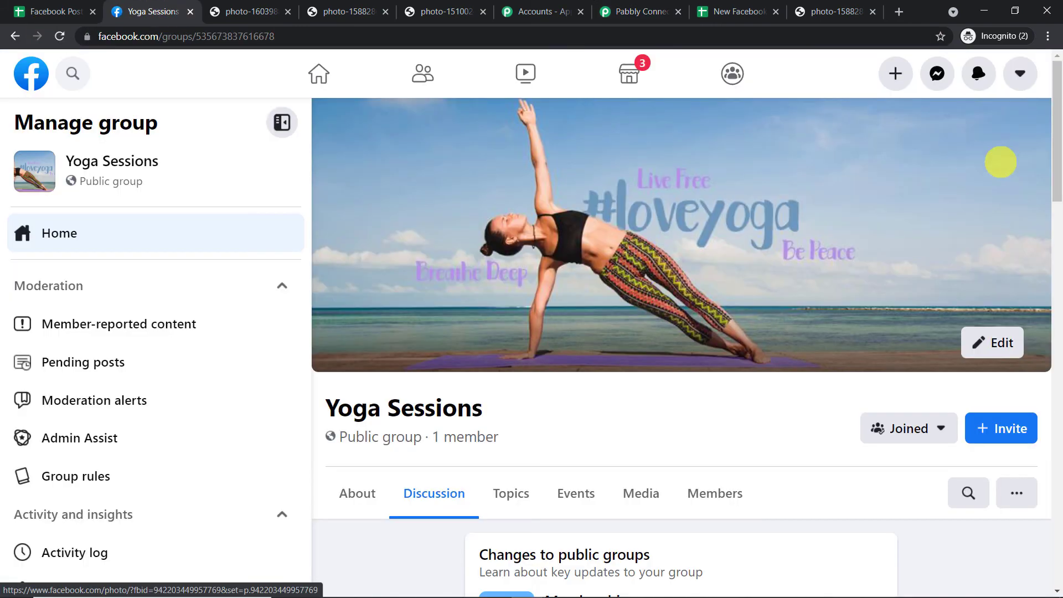
{"action": "left_click", "coordinate": [1055, 249]}
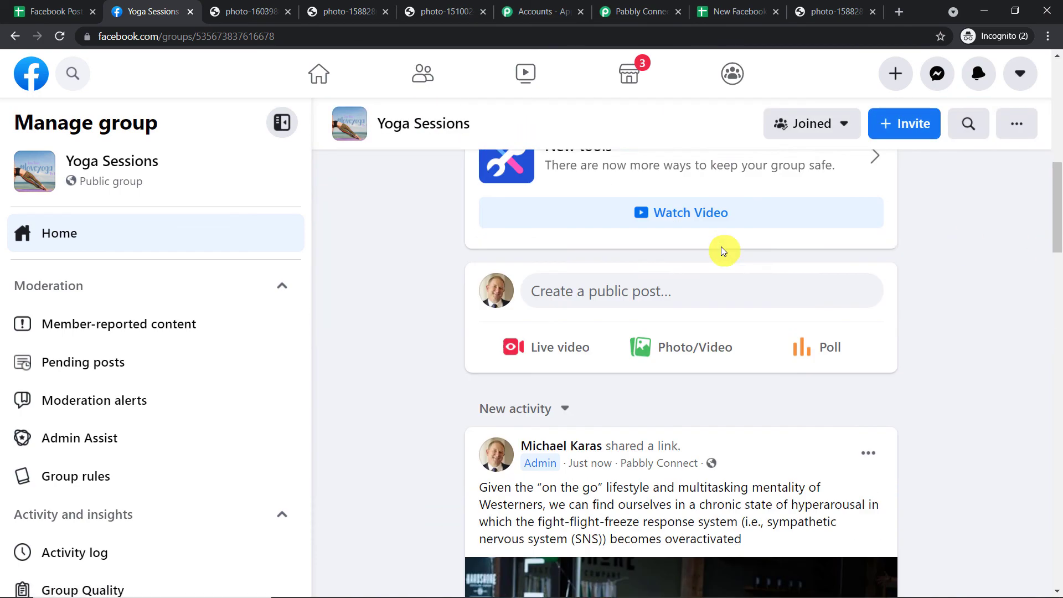
{"action": "scroll", "coordinate": [722, 249], "scroll_direction": "down", "scroll_amount": 5}
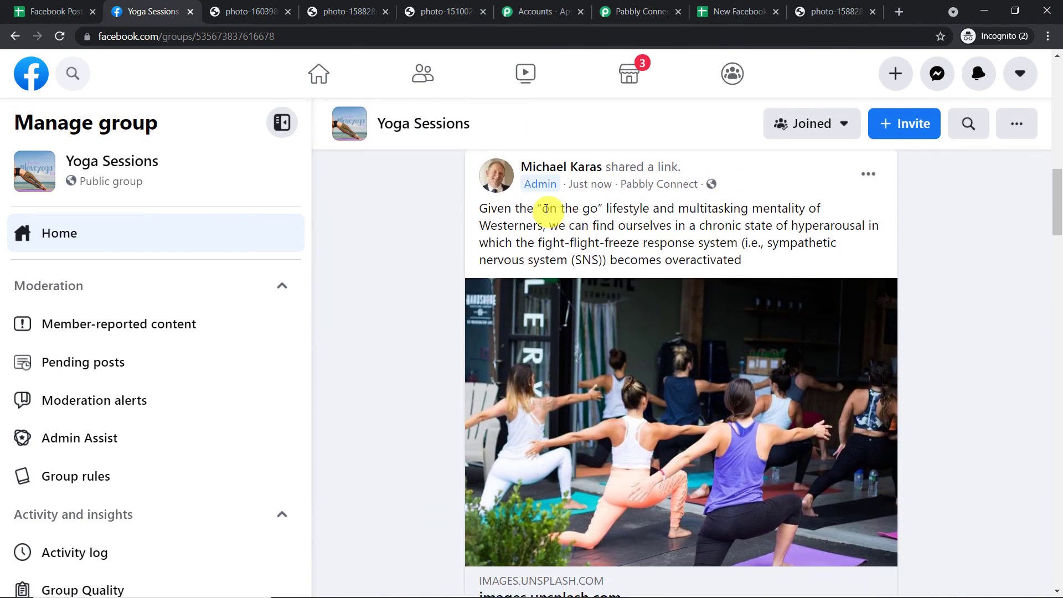
{"action": "left_click_drag", "start_coordinate": [546, 209], "coordinate": [780, 232]}
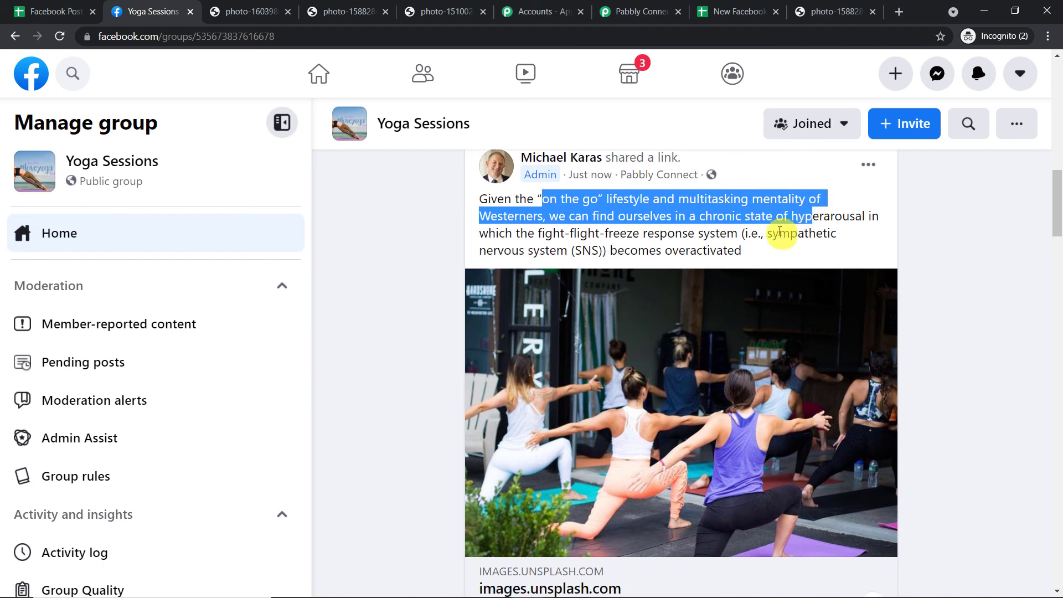
{"action": "scroll", "coordinate": [719, 255], "scroll_direction": "down", "scroll_amount": 1}
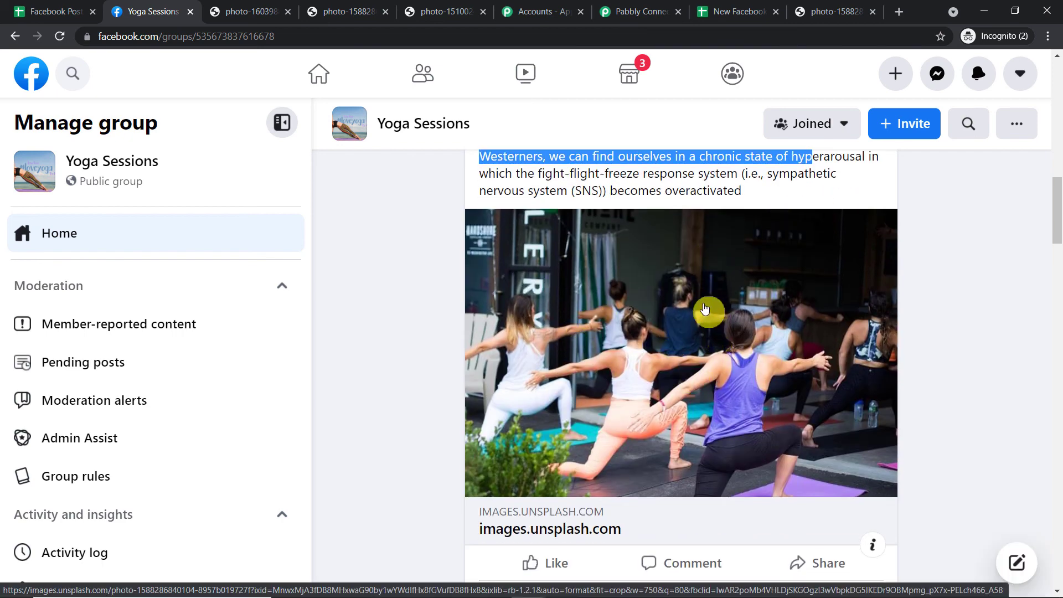
{"action": "scroll", "coordinate": [748, 279], "scroll_direction": "up", "scroll_amount": 1}
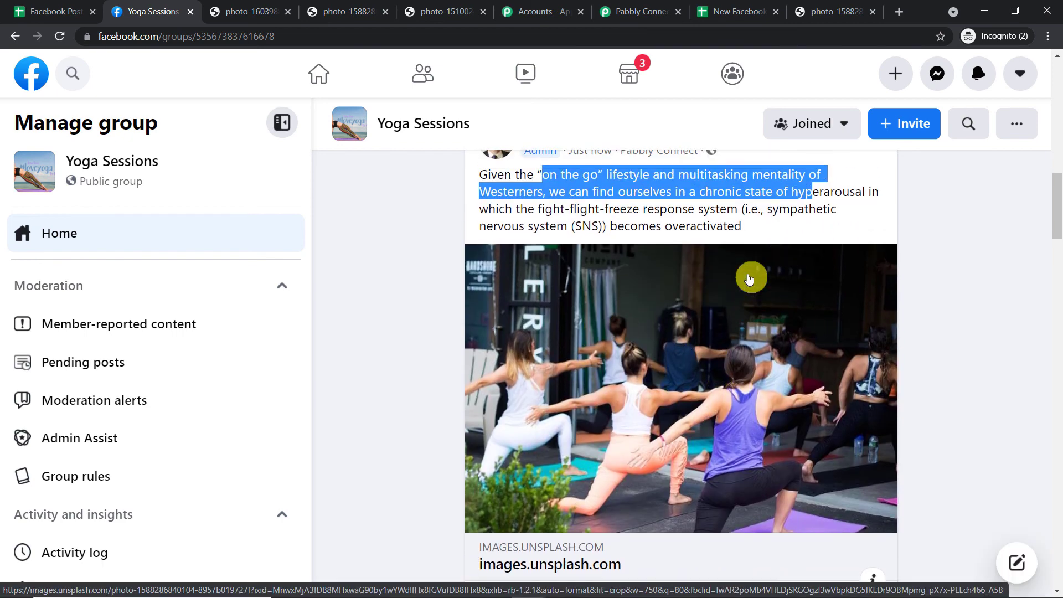
{"action": "scroll", "coordinate": [719, 255], "scroll_direction": "up", "scroll_amount": 2}
{"action": "left_click", "coordinate": [957, 214]}
{"action": "scroll", "coordinate": [940, 220], "scroll_direction": "down", "scroll_amount": 1}
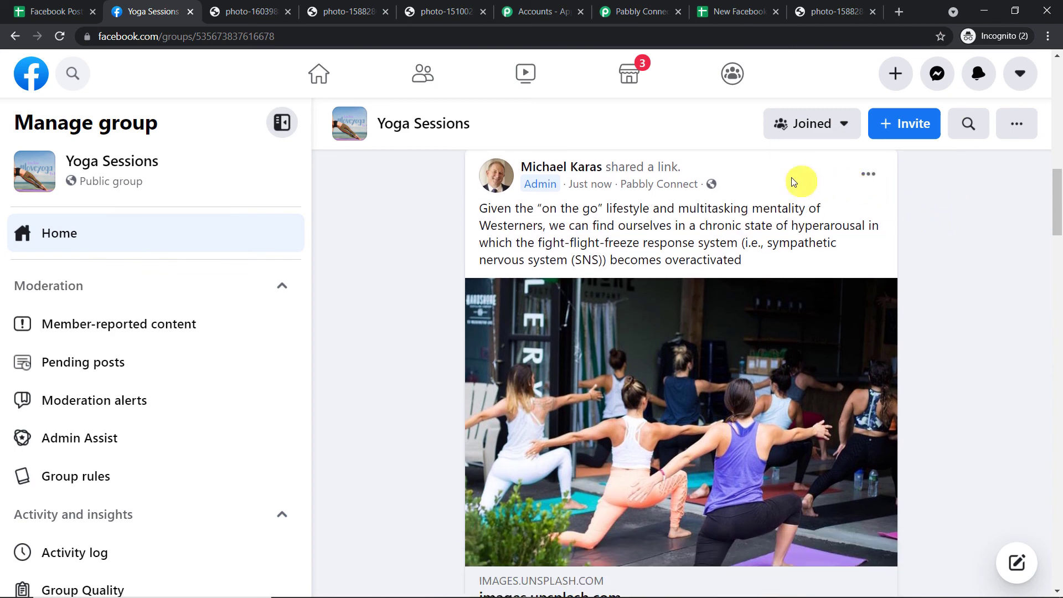
Return to the Pabbly Connect workflow, collapse the Facebook Groups action and Google Sheets trigger, and review the workflow overview and its name.
{"action": "left_click", "coordinate": [636, 11]}
{"action": "scroll", "coordinate": [1021, 260], "scroll_direction": "up", "scroll_amount": 8}
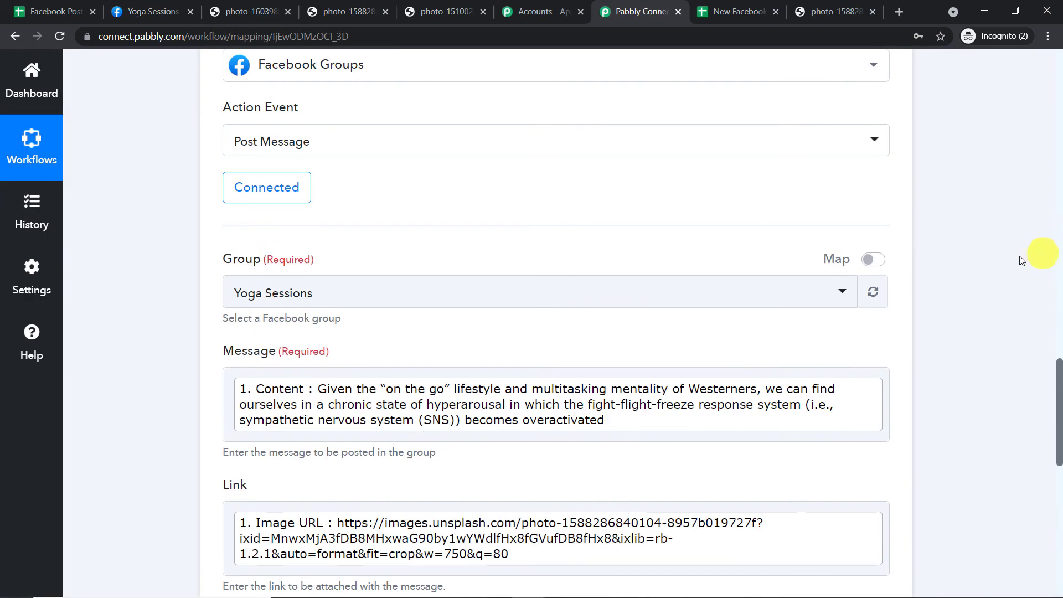
{"action": "scroll", "coordinate": [972, 260], "scroll_direction": "up", "scroll_amount": 6}
{"action": "left_click", "coordinate": [481, 293]}
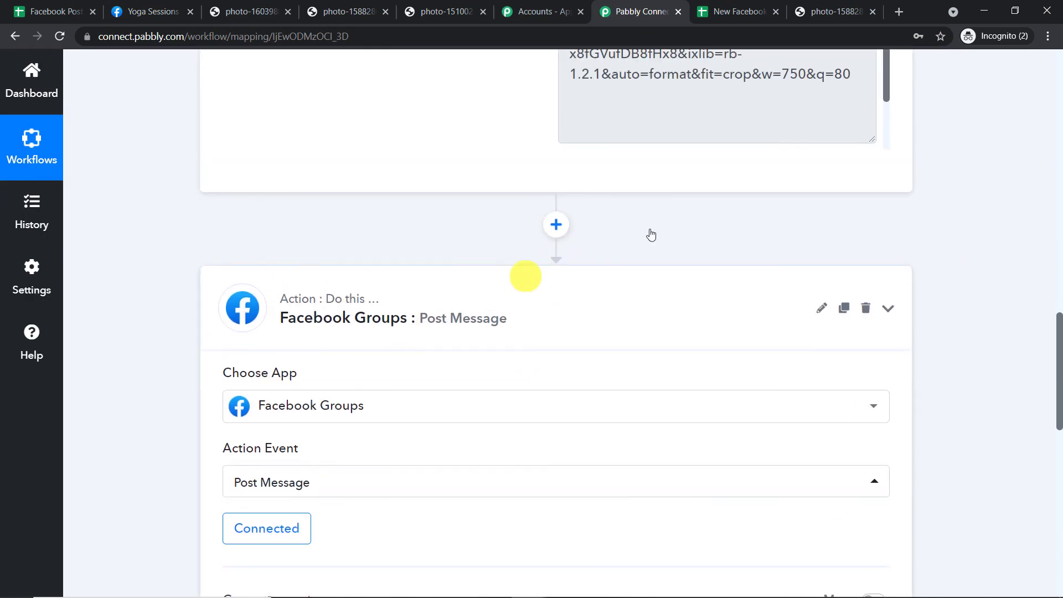
{"action": "scroll", "coordinate": [1029, 182], "scroll_direction": "up", "scroll_amount": 15}
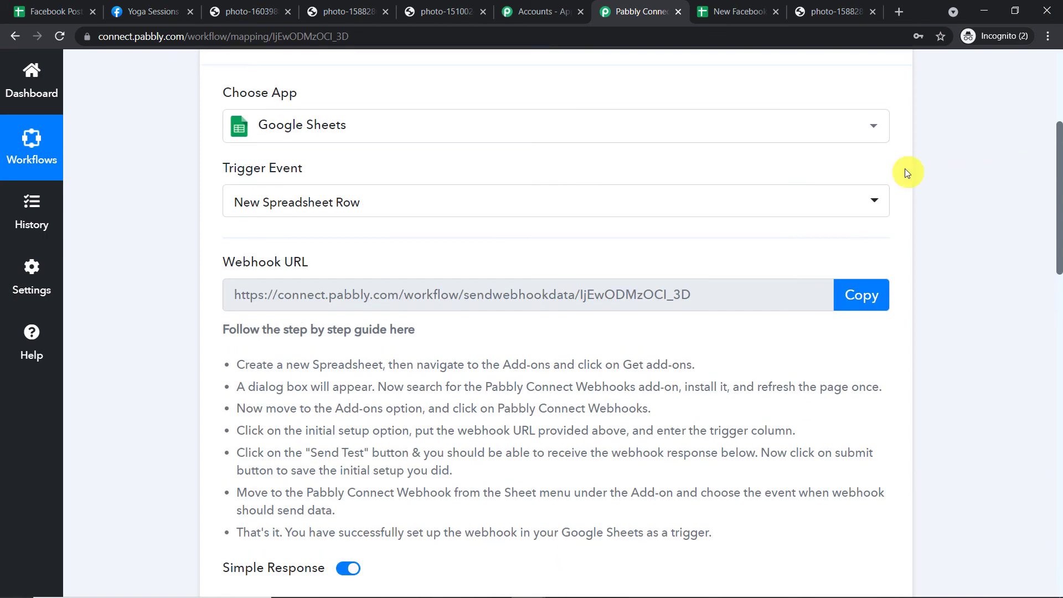
{"action": "scroll", "coordinate": [906, 173], "scroll_direction": "up", "scroll_amount": 3}
{"action": "left_click", "coordinate": [591, 160]}
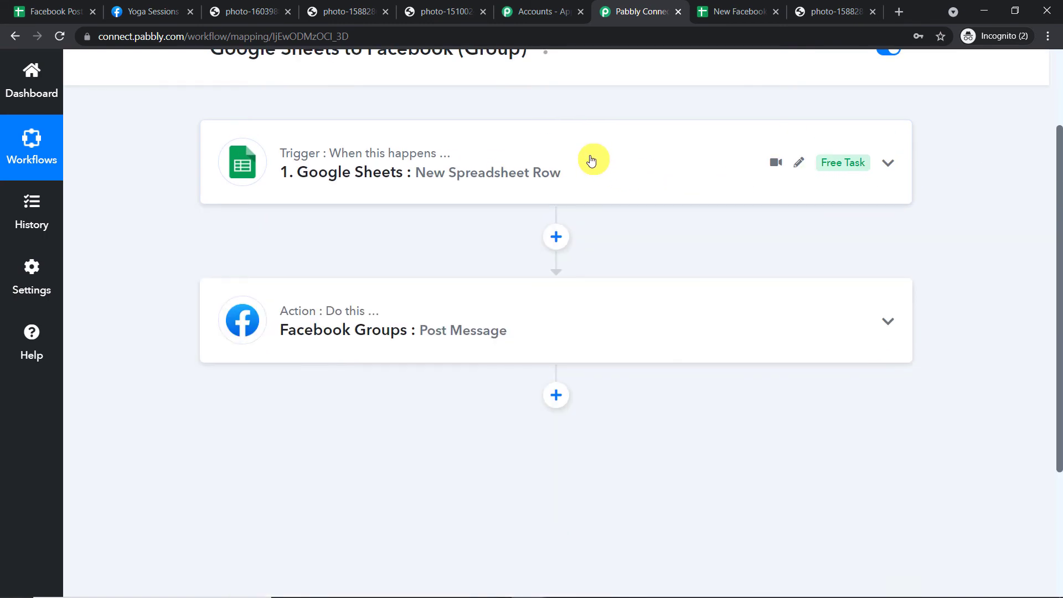
{"action": "scroll", "coordinate": [590, 160], "scroll_direction": "up", "scroll_amount": 2}
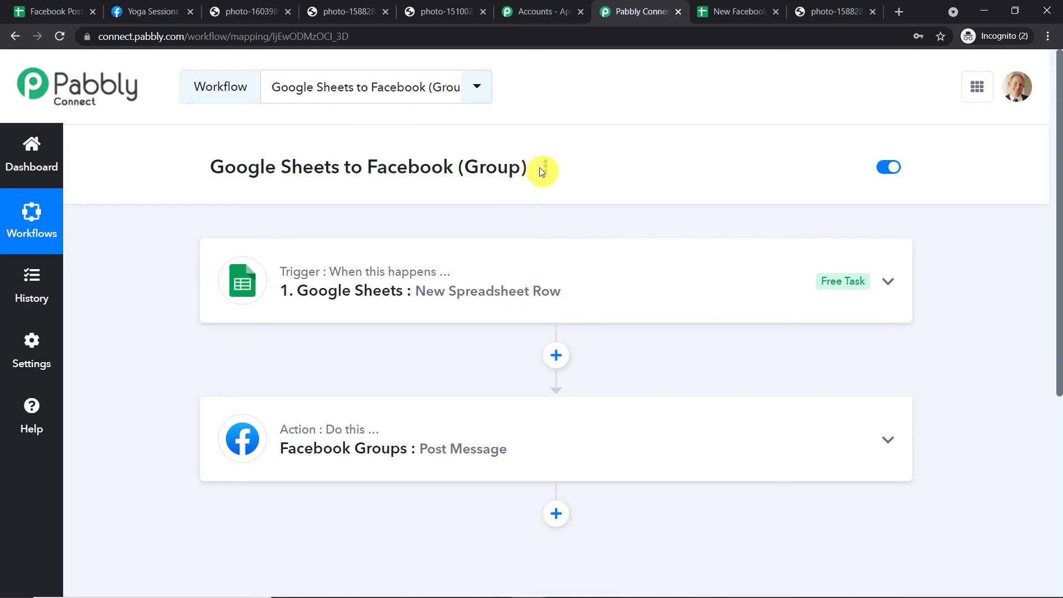
{"action": "left_click_drag", "start_coordinate": [540, 168], "coordinate": [201, 166]}
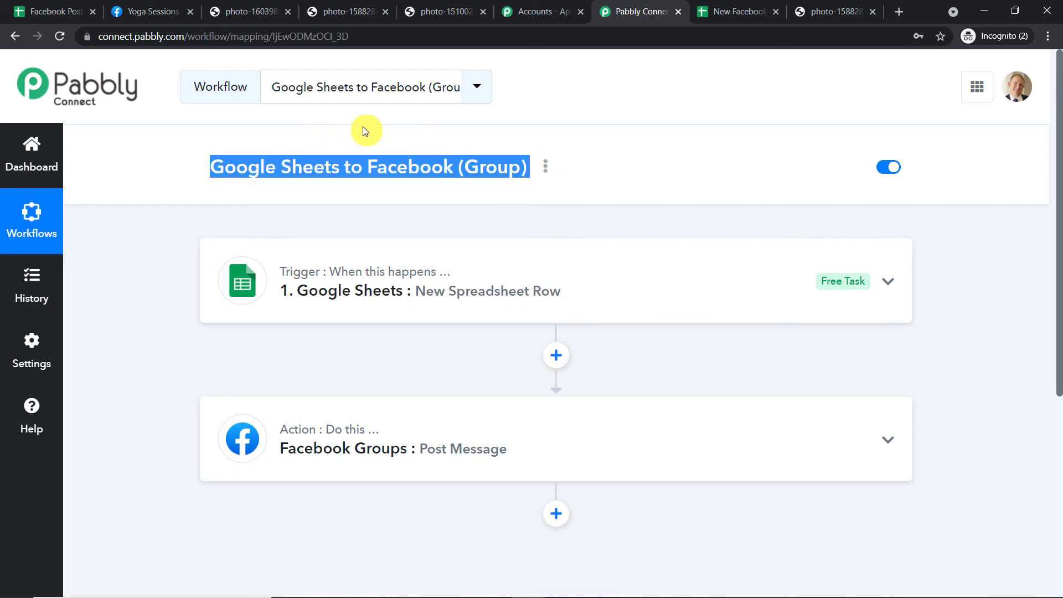